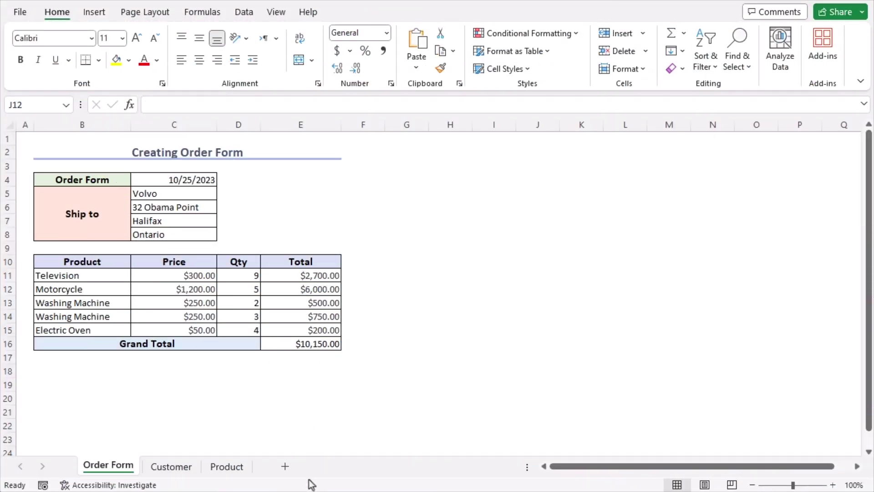
# Step: Examine the Customer and Product sheets, including the Customer Name, Street, City and Province headings of the customer table
pyautogui.click(172, 469)
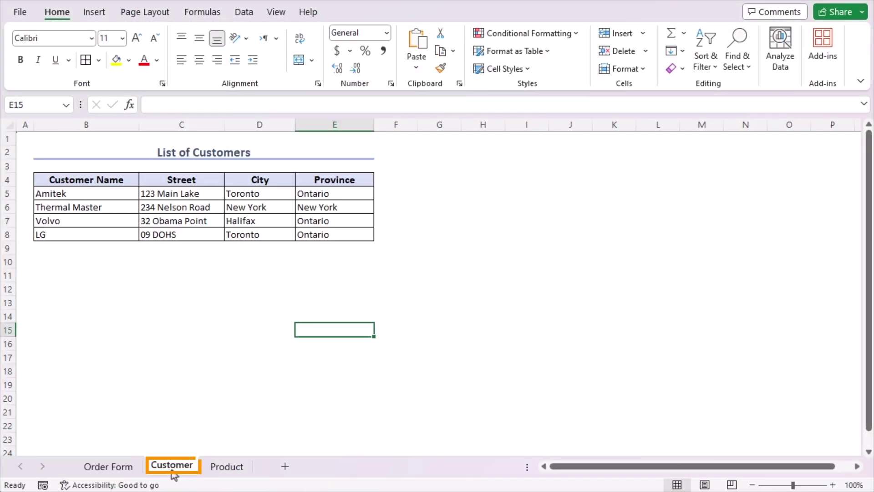
pyautogui.click(228, 468)
pyautogui.click(172, 468)
pyautogui.click(91, 177)
pyautogui.click(150, 179)
pyautogui.click(241, 181)
pyautogui.click(318, 181)
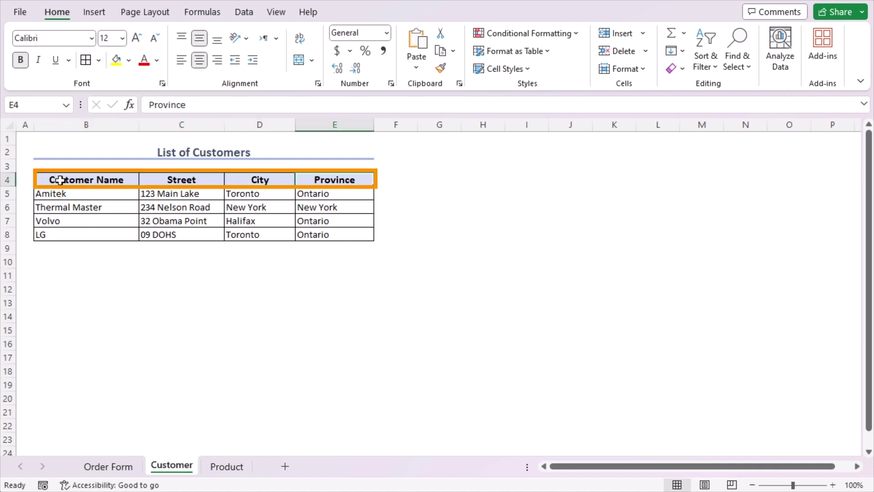
pyautogui.click(59, 181)
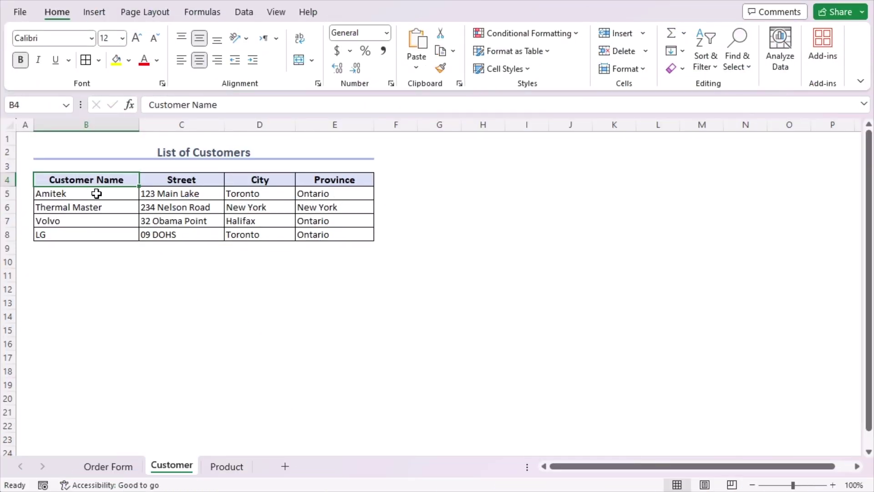
# Step: Name the customer name cells B5:B8 on the Customer sheet CustomerList
pyautogui.click(97, 193)
pyautogui.moveTo(96, 193); pyautogui.dragTo(88, 234)
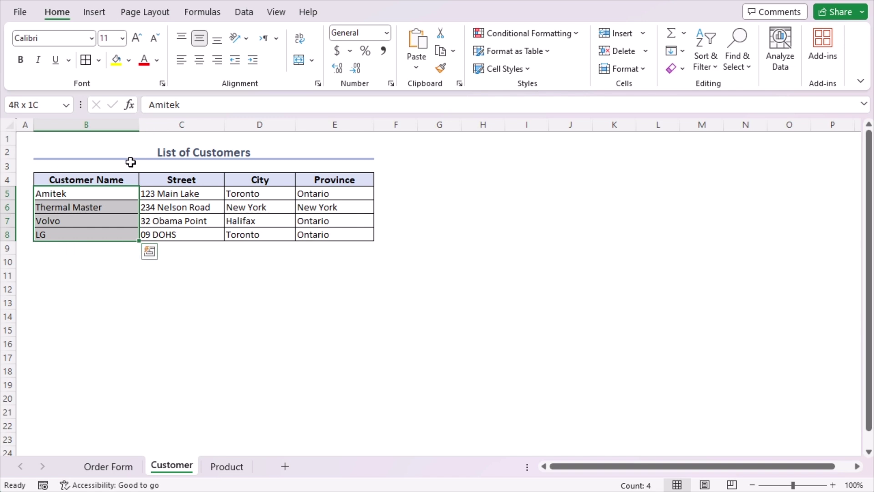
pyautogui.click(42, 105)
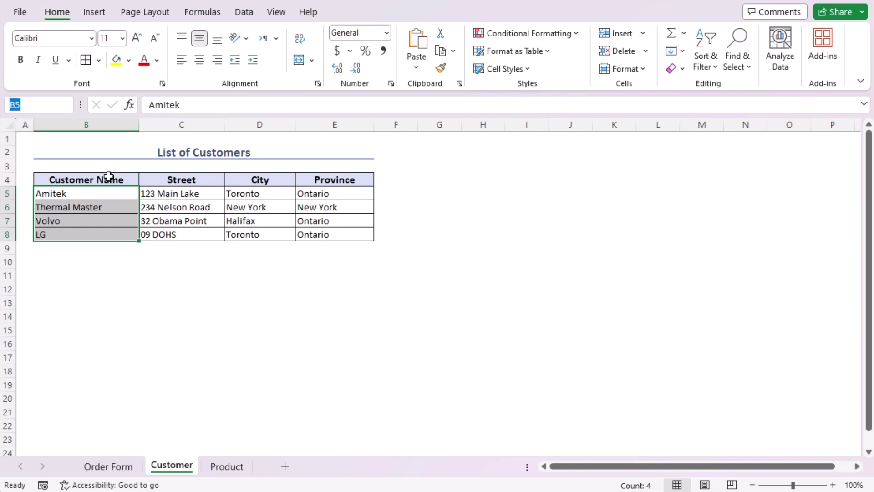
pyautogui.write('Cu')
pyautogui.write('stomer')
pyautogui.write('List')
pyautogui.press('Return')
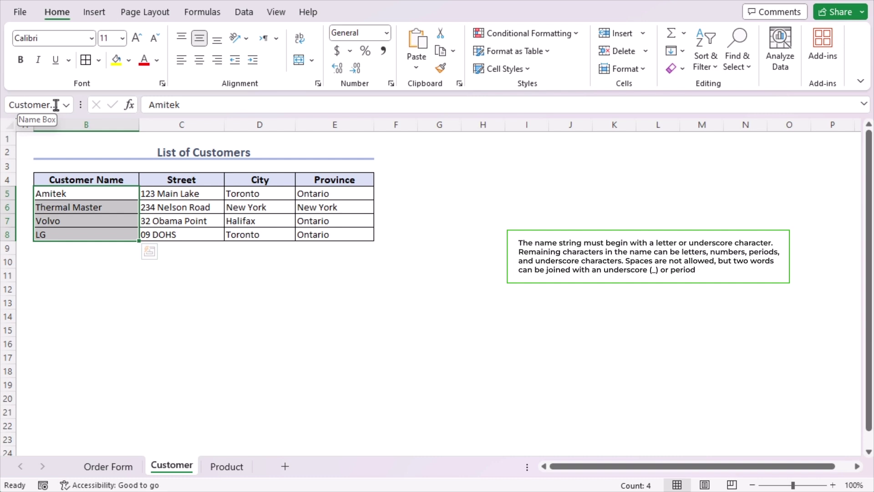
# Step: Name the whole customer table including its headings, B4:E8, CustomerLookup
pyautogui.click(114, 179)
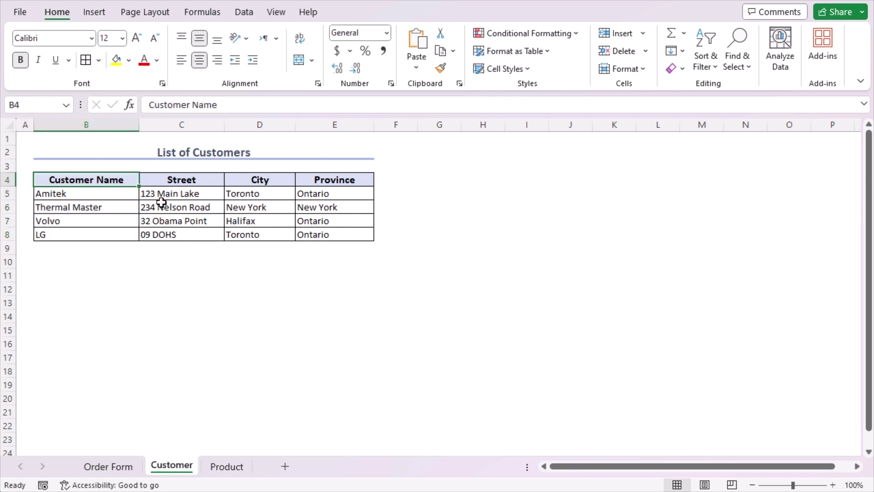
pyautogui.keyDown('shift'); pyautogui.click(335, 236); pyautogui.keyUp('shift')
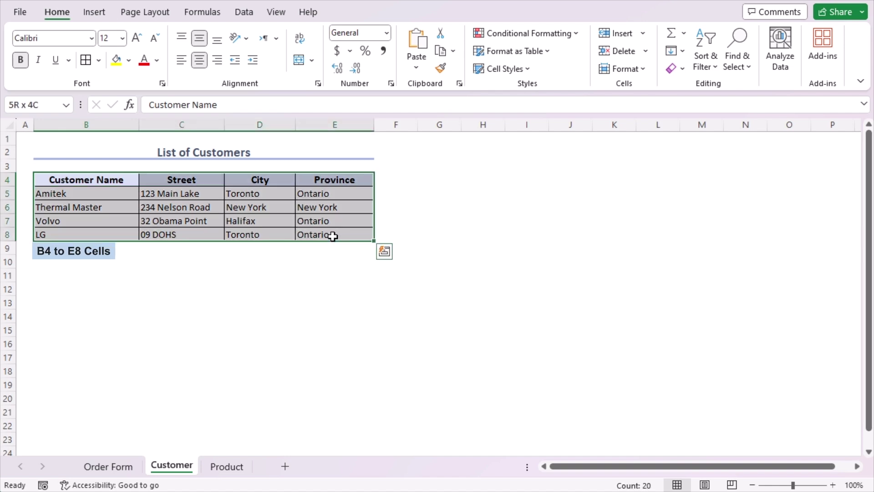
pyautogui.click(49, 105)
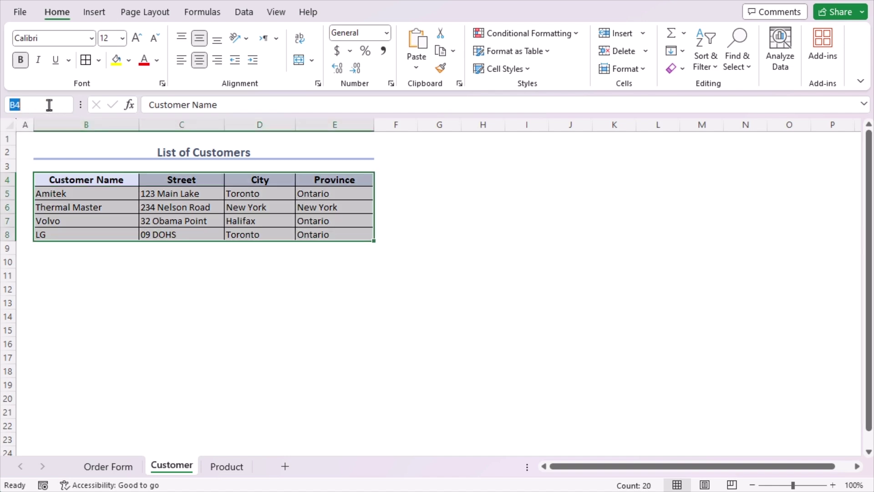
pyautogui.write('Custo')
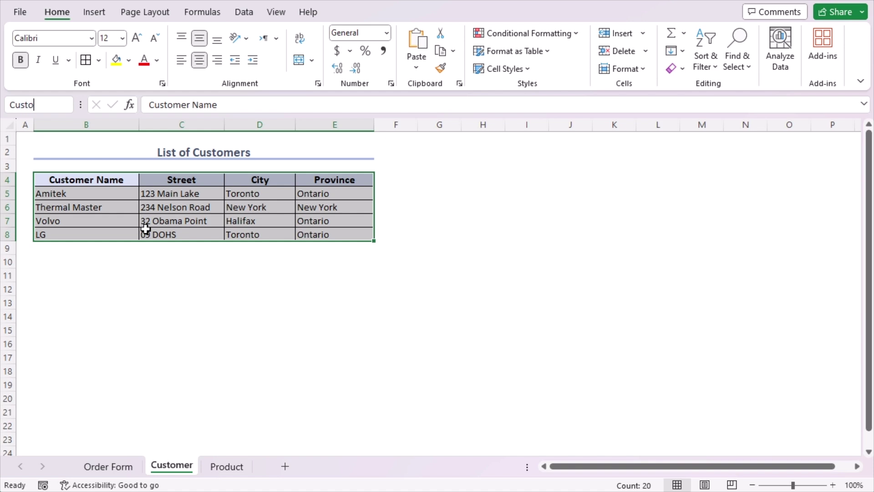
pyautogui.write('merLookup')
pyautogui.press('Return')
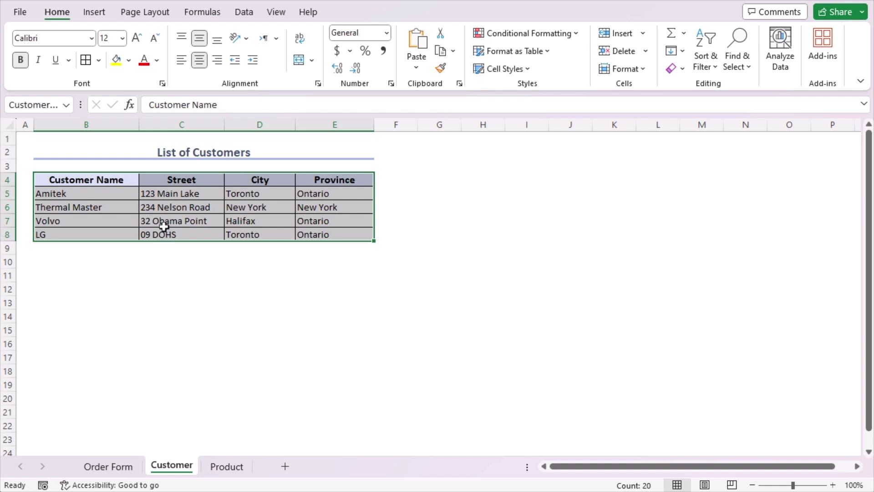
# Step: Check in the Name Manager which ranges CustomerList and CustomerLookup refer to
pyautogui.click(206, 14)
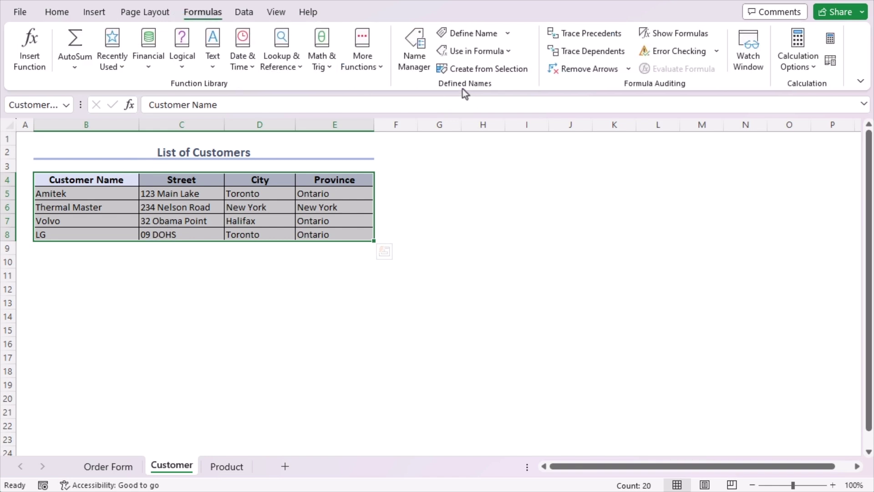
pyautogui.click(423, 69)
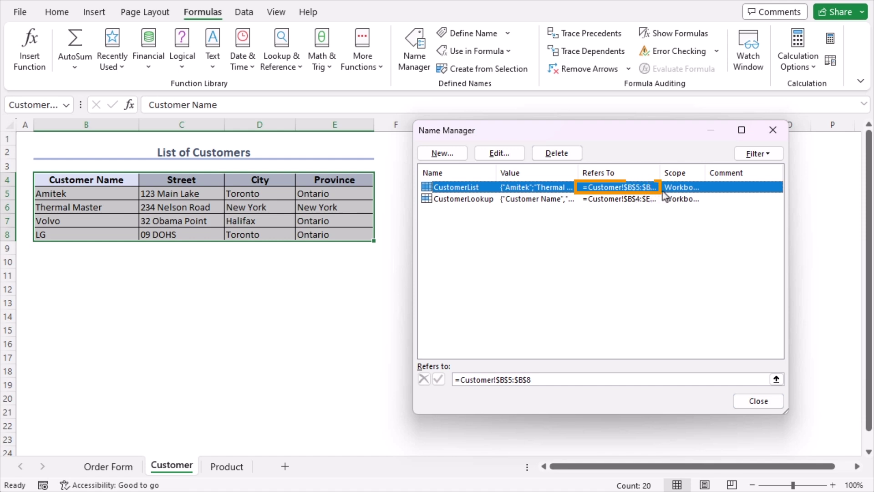
pyautogui.click(485, 199)
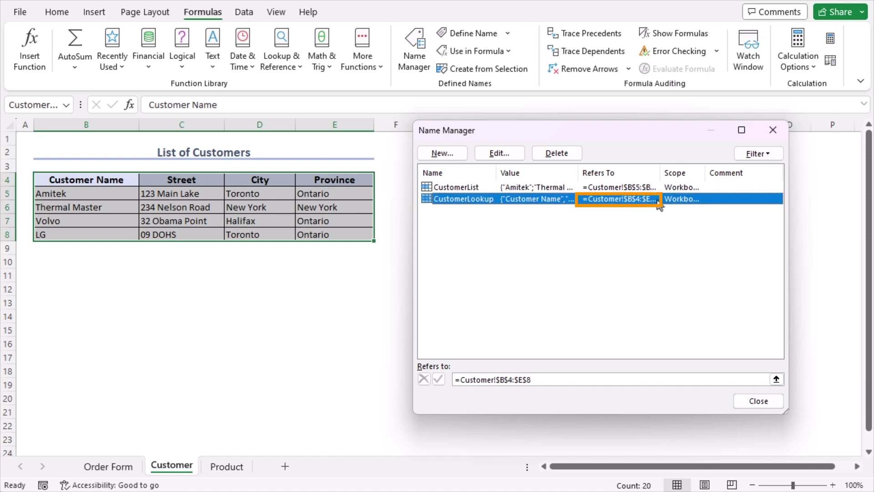
pyautogui.click(773, 130)
pyautogui.click(499, 260)
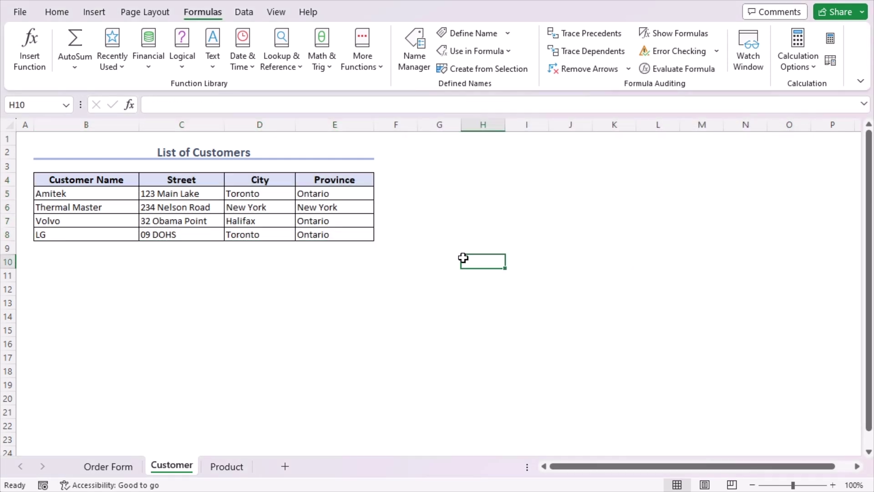
# Step: On the Product sheet, name the product cells B5:B9 ProductList
pyautogui.click(226, 471)
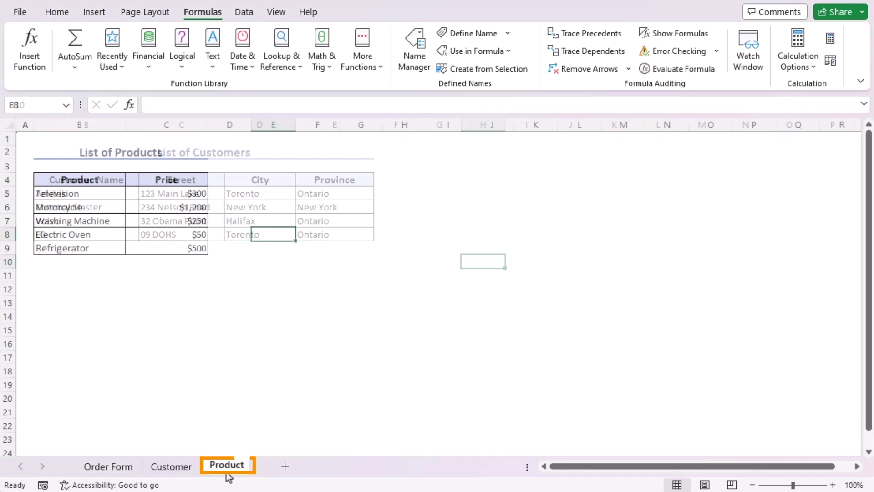
pyautogui.click(84, 184)
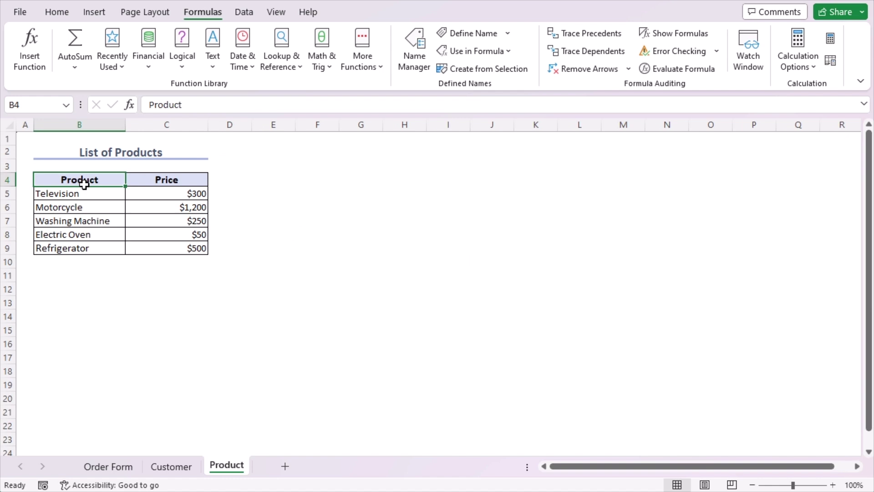
pyautogui.click(87, 192)
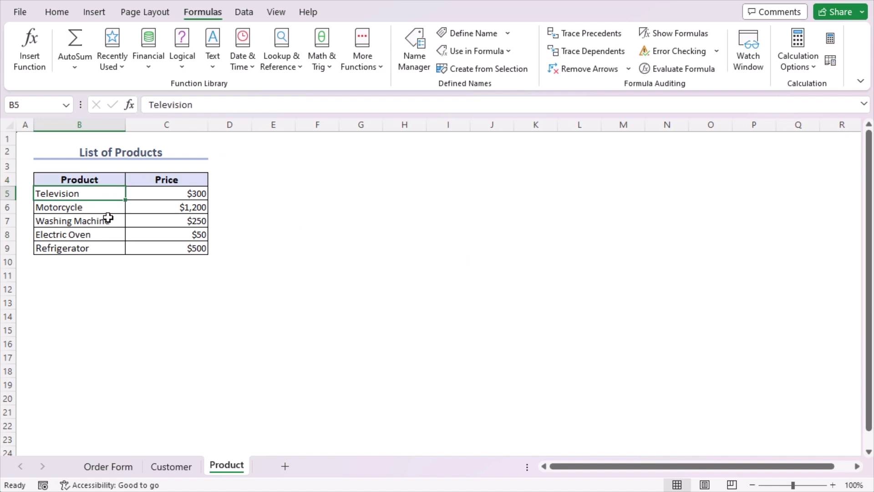
pyautogui.keyDown('shift'); pyautogui.click(71, 250); pyautogui.keyUp('shift')
pyautogui.click(40, 108)
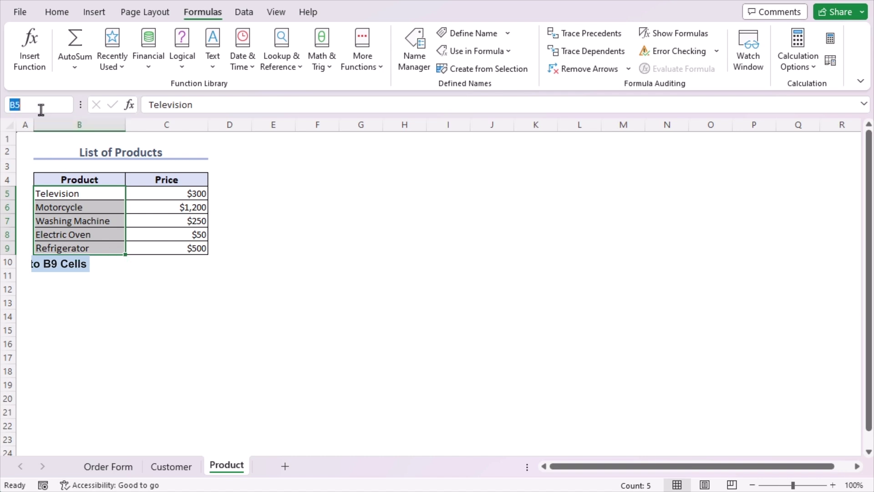
pyautogui.write('Pro')
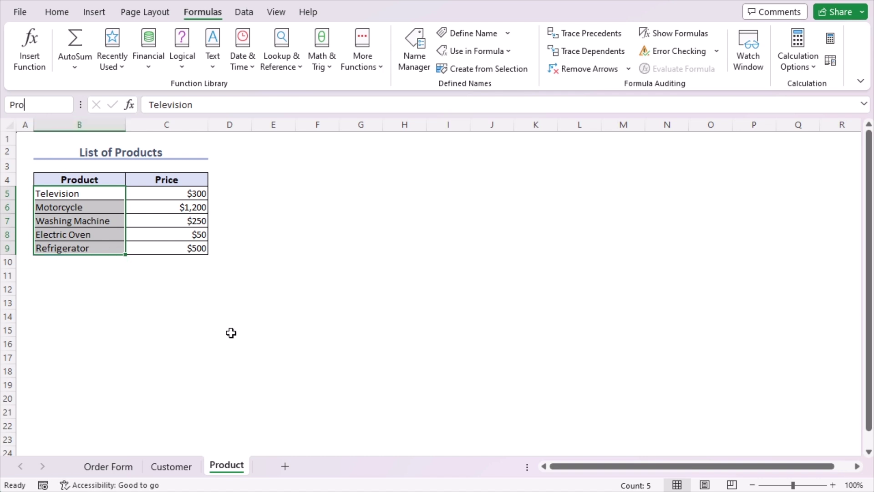
pyautogui.write('ductList')
pyautogui.press('Return')
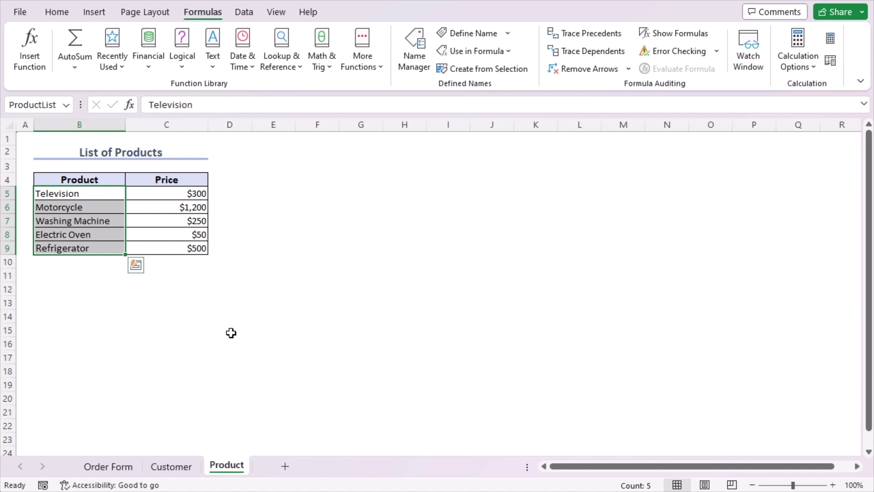
# Step: Name the whole product table including its headings, B4:C9, ProductLookup and review the defined names in the Name Manager
pyautogui.click(108, 181)
pyautogui.keyDown('shift'); pyautogui.click(156, 245); pyautogui.keyUp('shift')
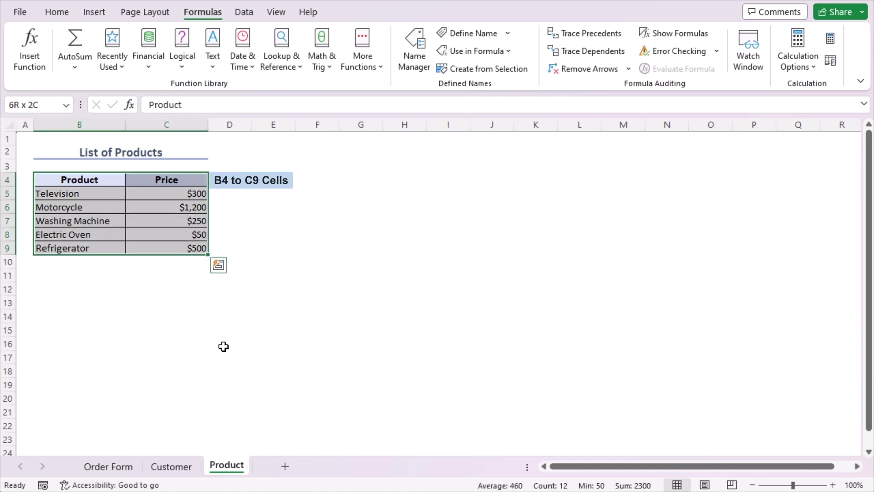
pyautogui.click(45, 104)
pyautogui.write('P')
pyautogui.write('roductLookup')
pyautogui.press('Return')
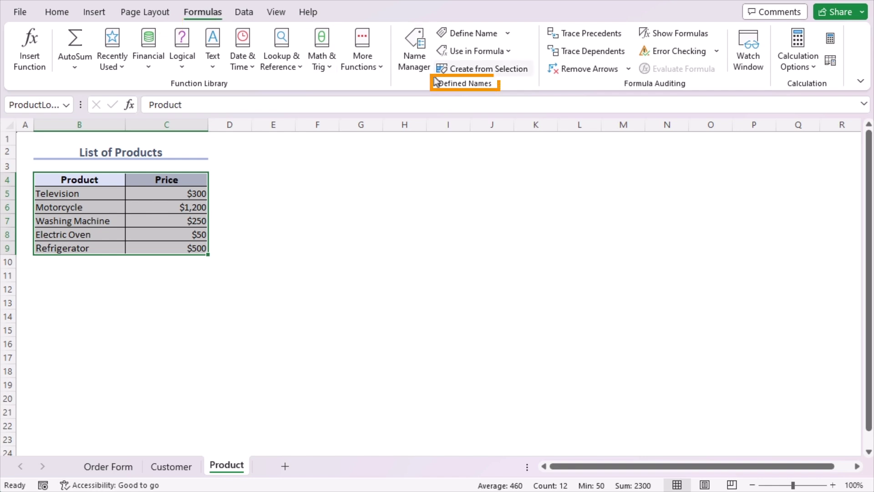
pyautogui.click(422, 67)
pyautogui.moveTo(521, 140); pyautogui.dragTo(446, 139)
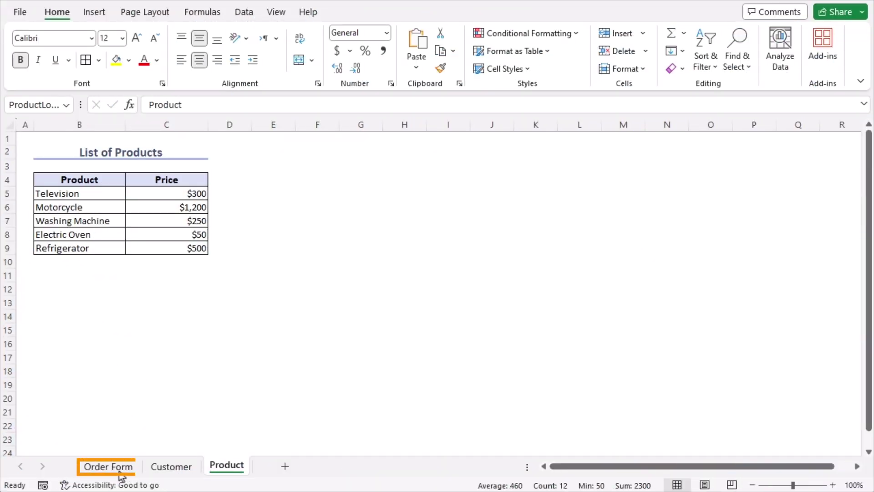
# Step: Examine the Order Form sheet's layout: the Ship to block, the Product, Price, Qty and Total headings, and the Grand Total row
pyautogui.click(110, 468)
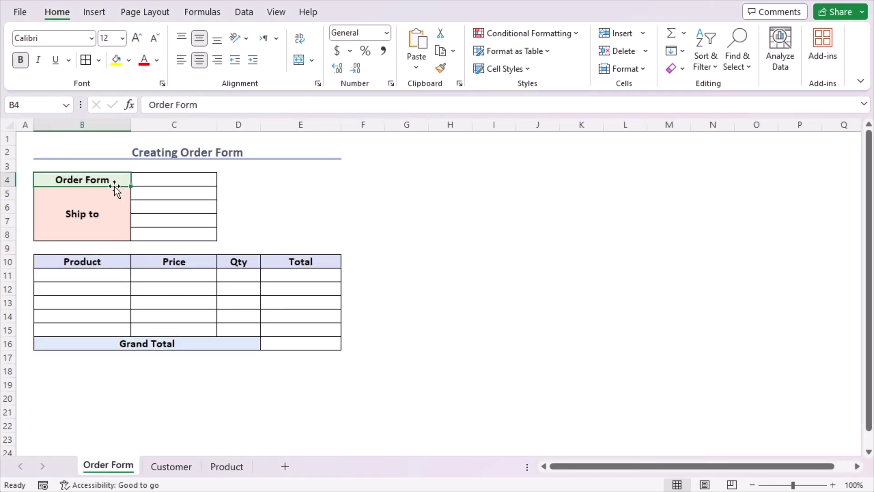
pyautogui.click(113, 228)
pyautogui.click(100, 262)
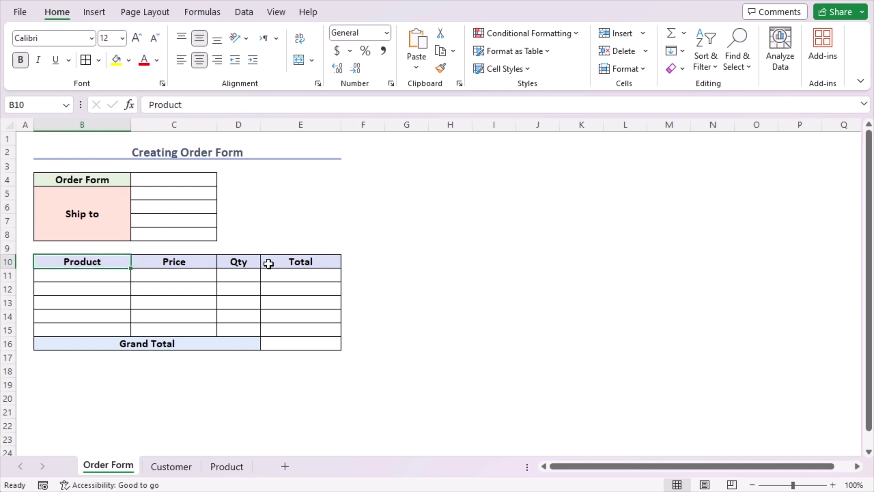
pyautogui.click(180, 263)
pyautogui.click(234, 260)
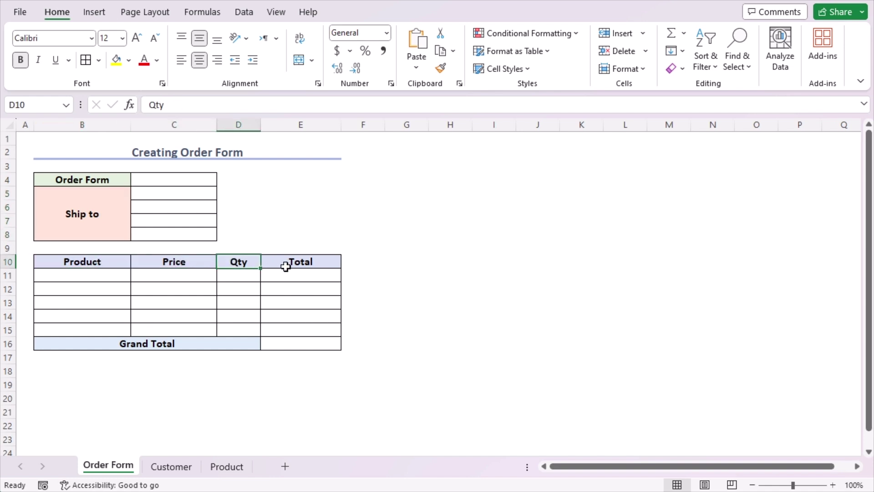
pyautogui.click(290, 264)
pyautogui.click(158, 348)
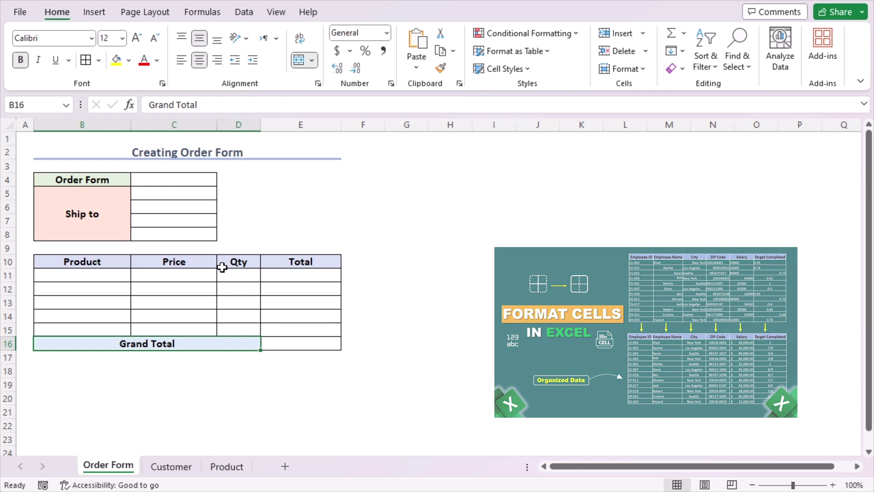
# Step: Enter the formula =TODAY() in cell C4 beside the Order Form label
pyautogui.click(172, 178)
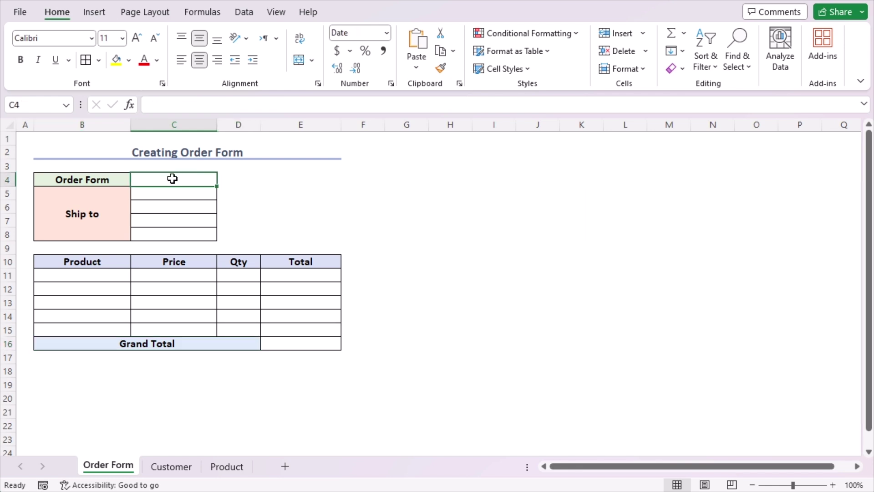
pyautogui.write('=')
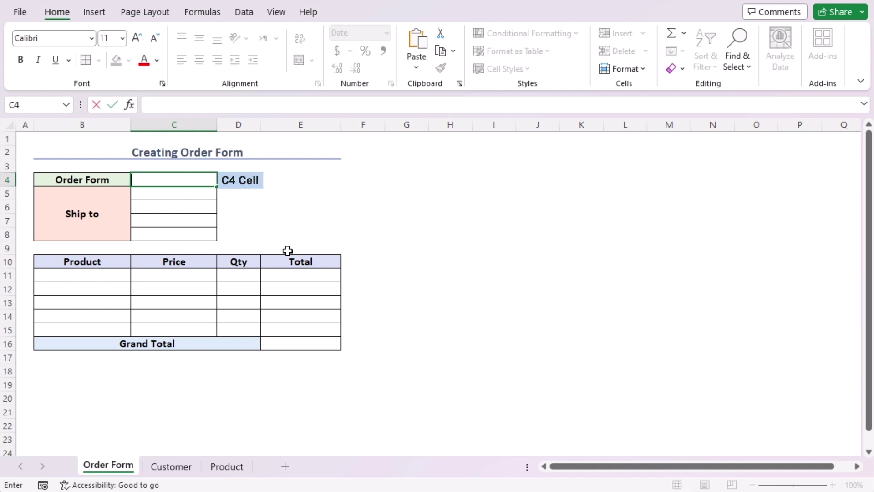
pyautogui.write('=')
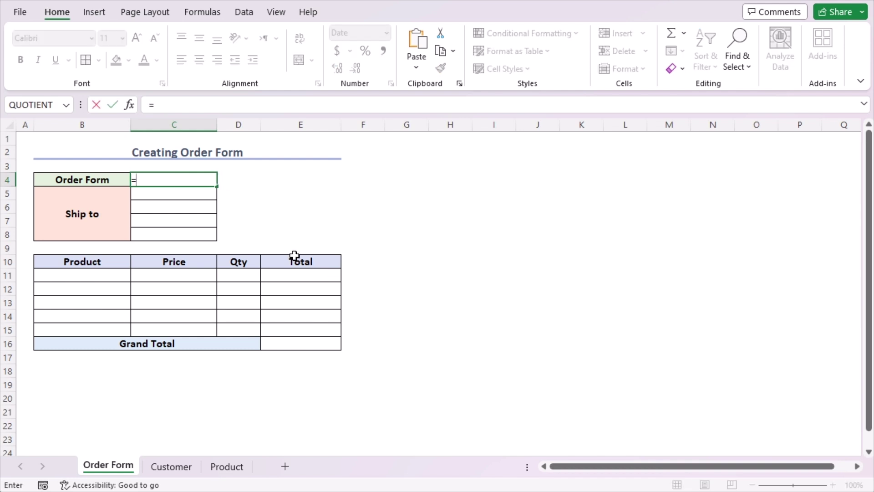
pyautogui.write('TODAY')
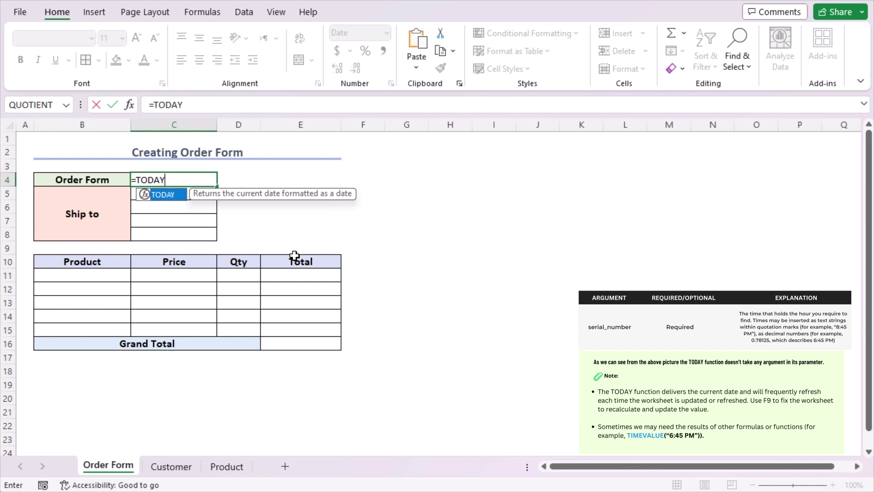
pyautogui.write('()')
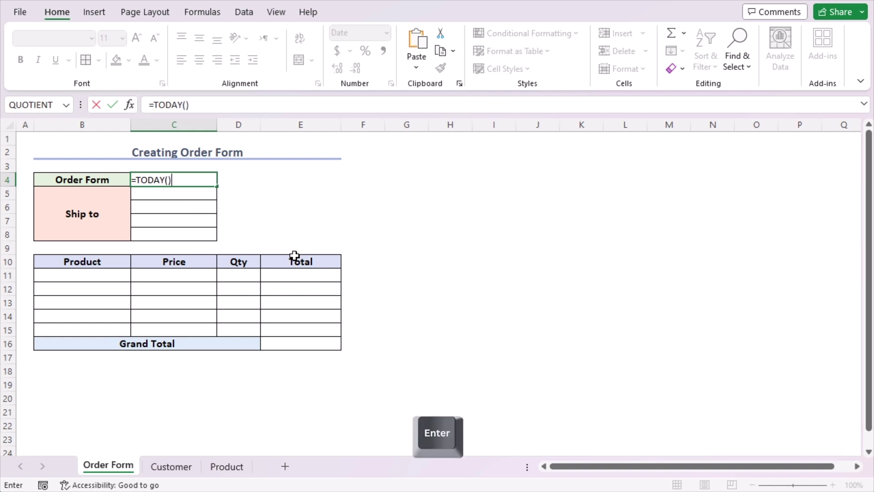
pyautogui.press('Return')
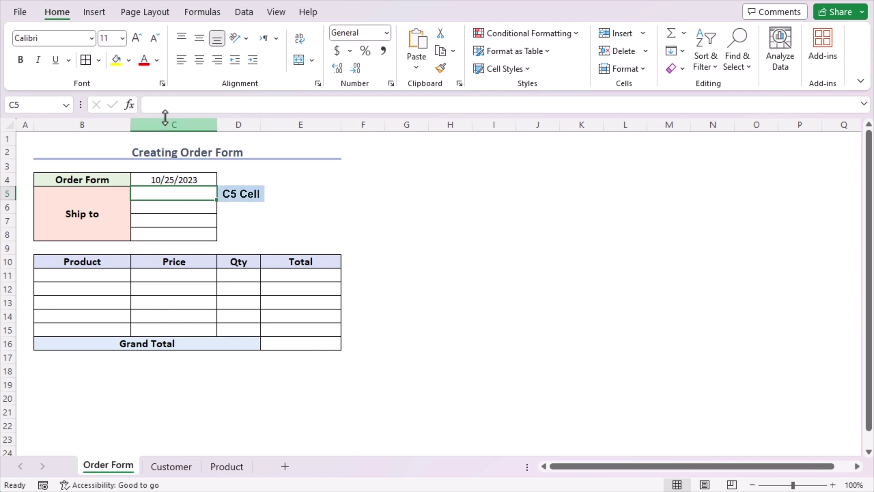
# Step: Add list data validation to cell C5 with the source =CustomerList and choose Volvo as the ship-to customer
pyautogui.click(250, 15)
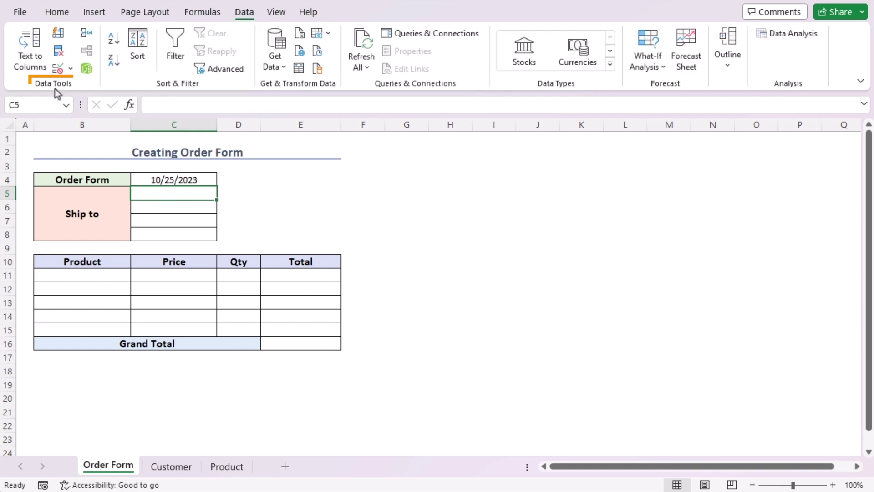
pyautogui.click(69, 69)
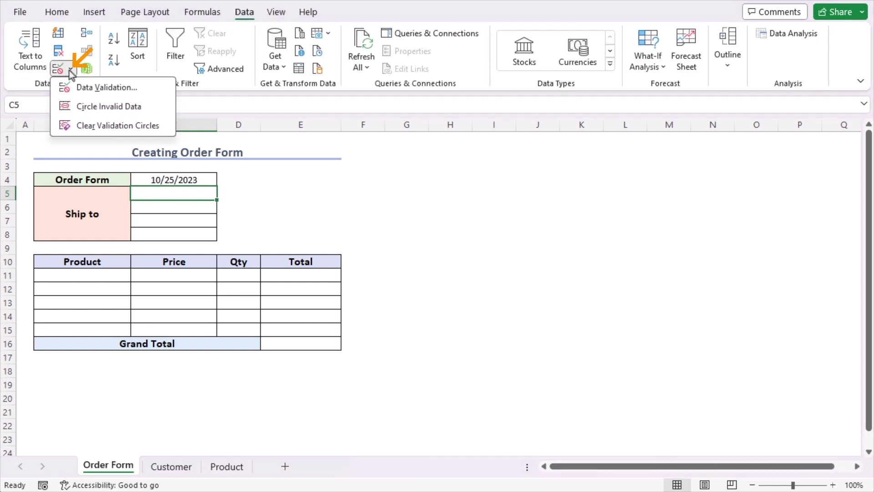
pyautogui.click(93, 86)
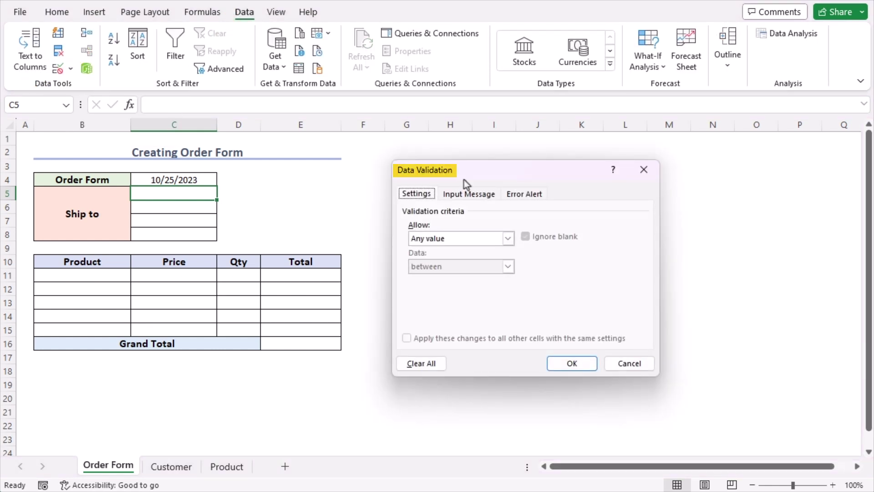
pyautogui.click(507, 238)
pyautogui.click(464, 278)
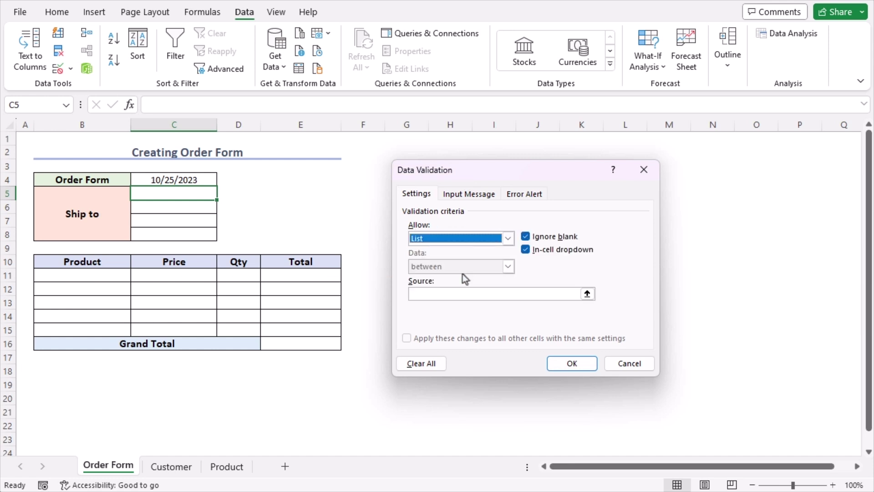
pyautogui.click(430, 294)
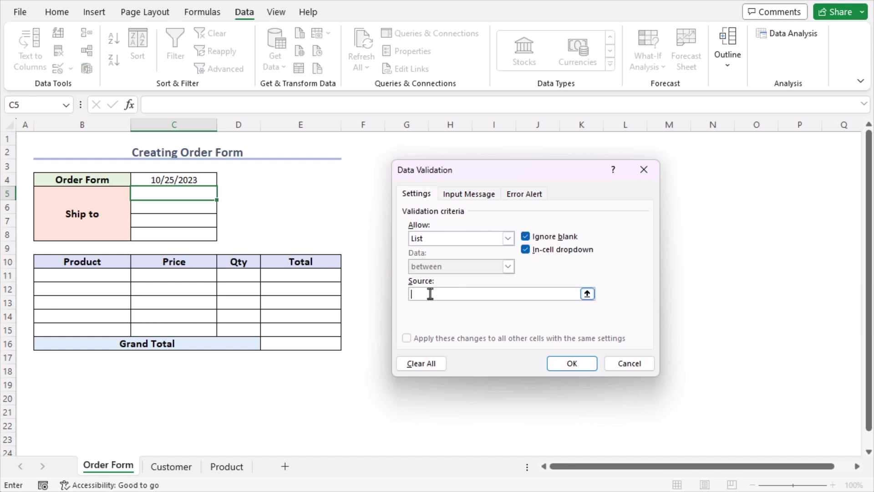
pyautogui.click(172, 466)
pyautogui.moveTo(107, 193); pyautogui.dragTo(99, 233)
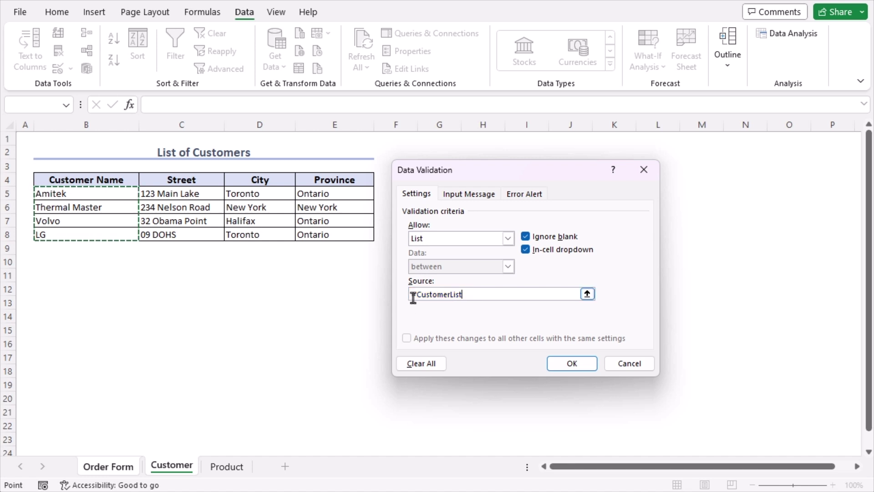
pyautogui.click(563, 364)
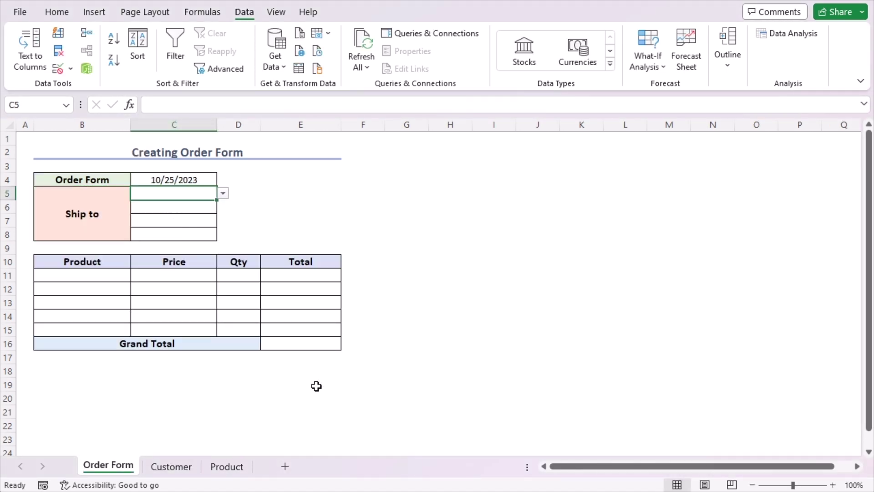
pyautogui.click(223, 193)
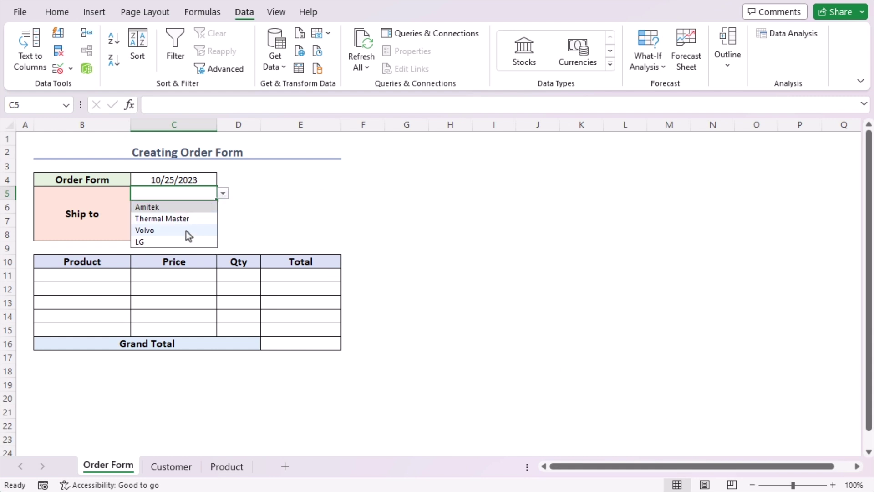
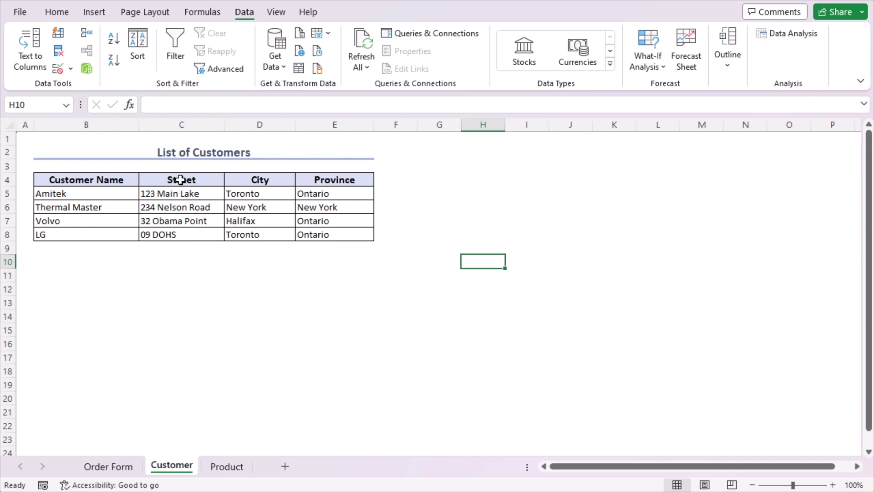
# Step: In cell C6 of the Order Form sheet, begin the street formula with =IF(C5="","", so an empty C5 gives a blank
pyautogui.click(179, 180)
pyautogui.click(248, 180)
pyautogui.click(322, 182)
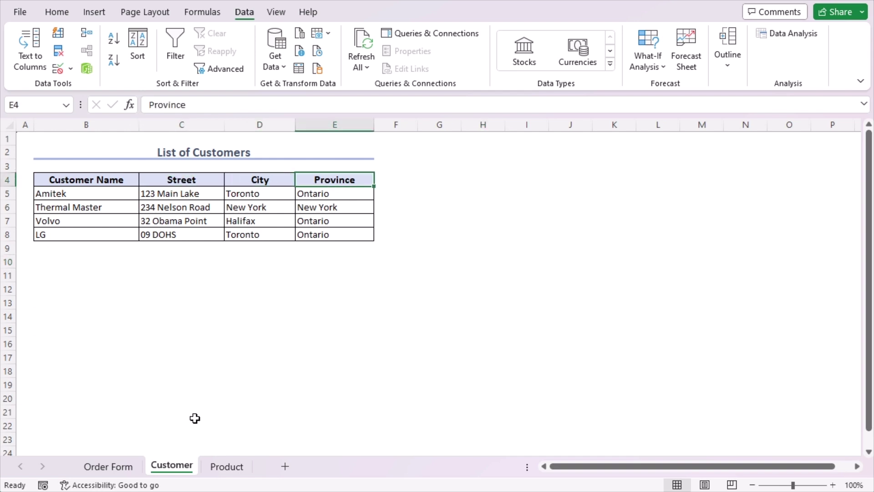
pyautogui.click(122, 466)
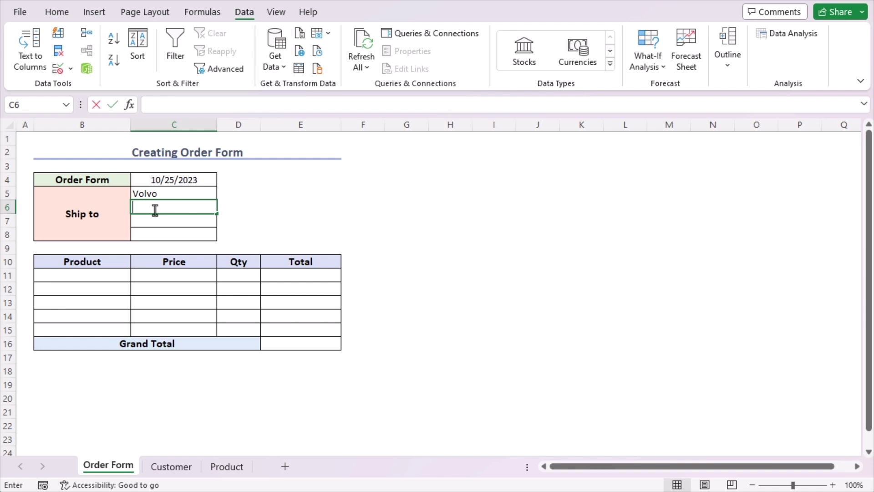
pyautogui.write('=')
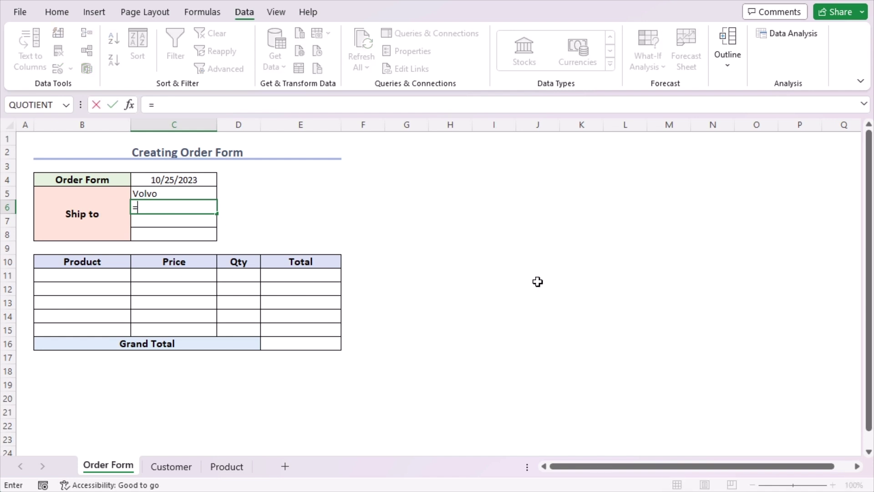
pyautogui.write('IF')
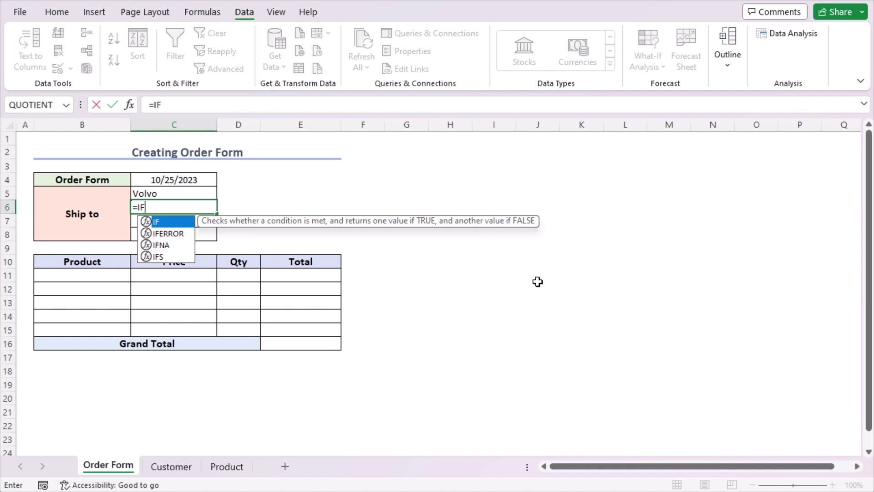
pyautogui.write('(')
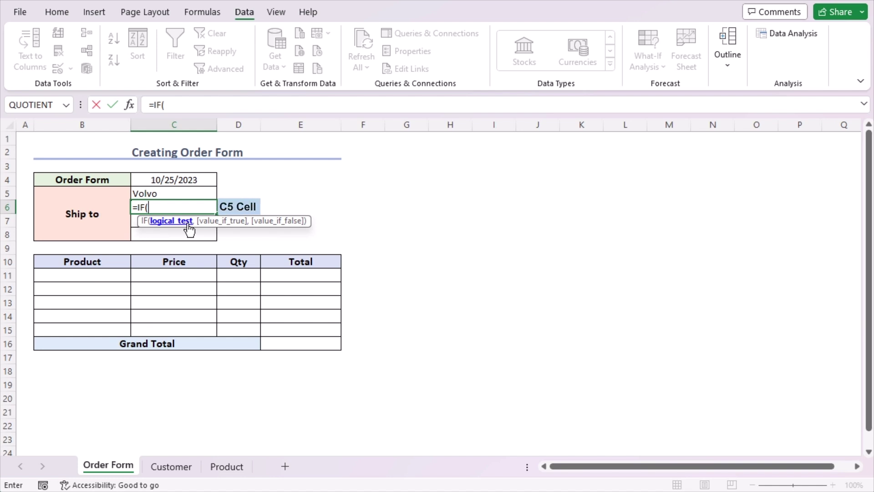
pyautogui.click(187, 188)
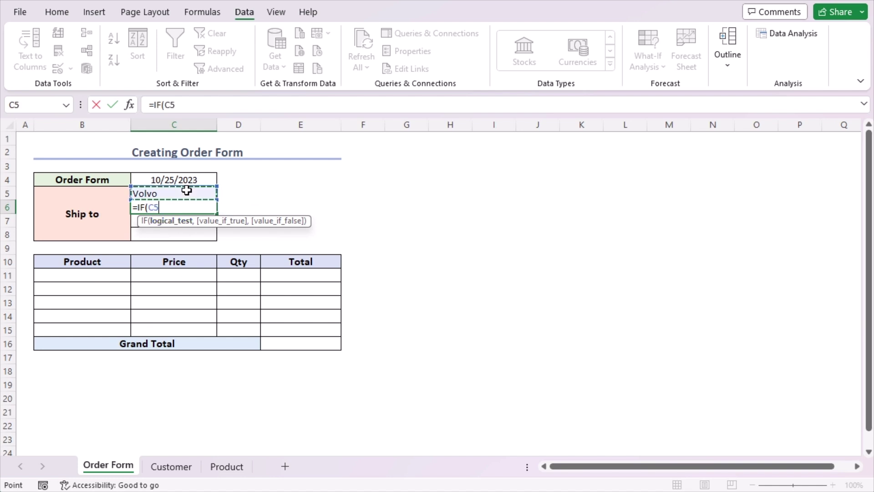
pyautogui.write('="",')
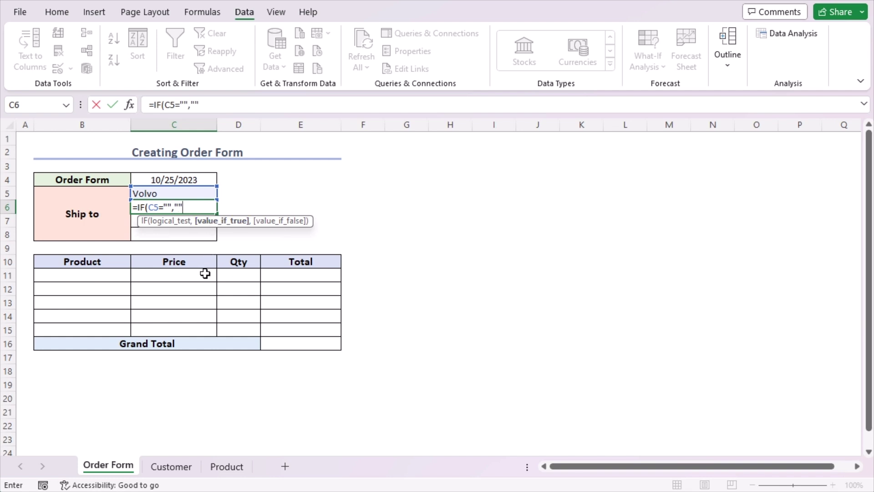
pyautogui.write('"",')
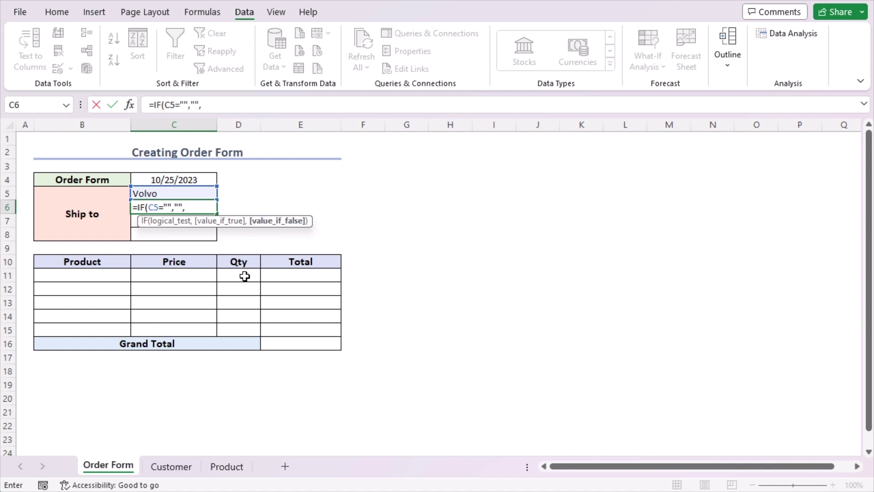
# Step: Nest a VLOOKUP as the IF formula's false value, with C5 as lookup value and CustomerLookup as table array
pyautogui.write('VLOO')
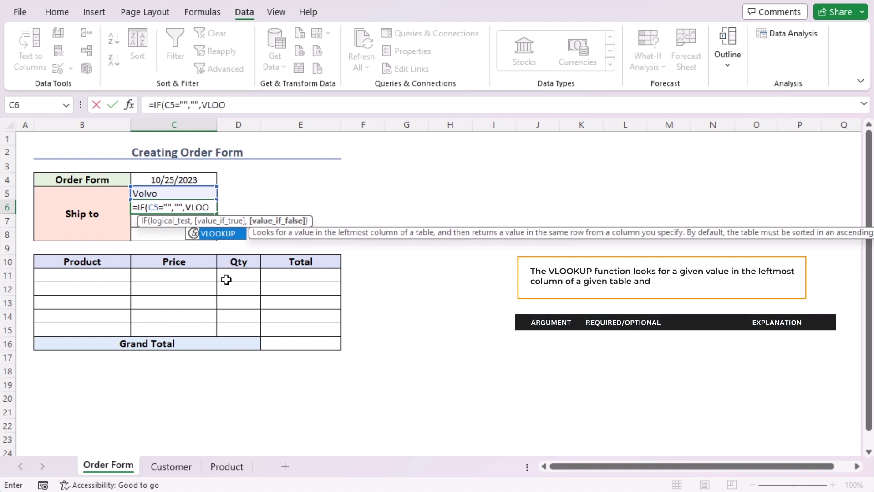
pyautogui.write('KUP')
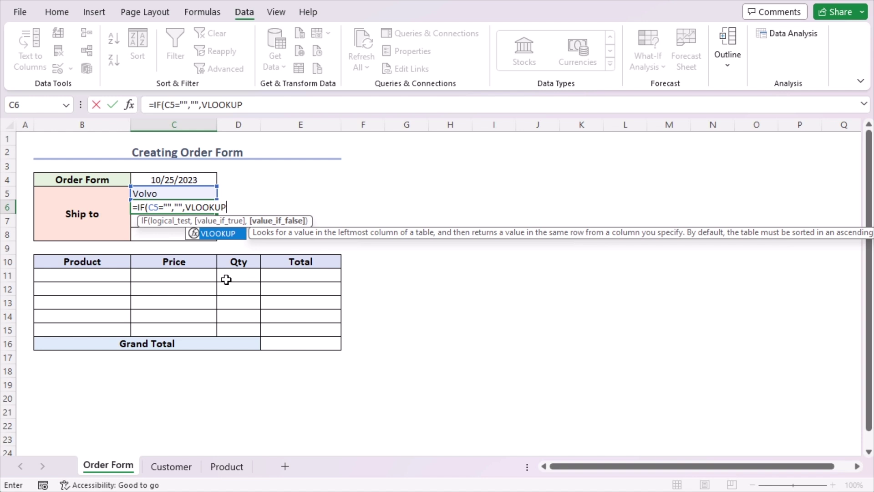
pyautogui.write('(')
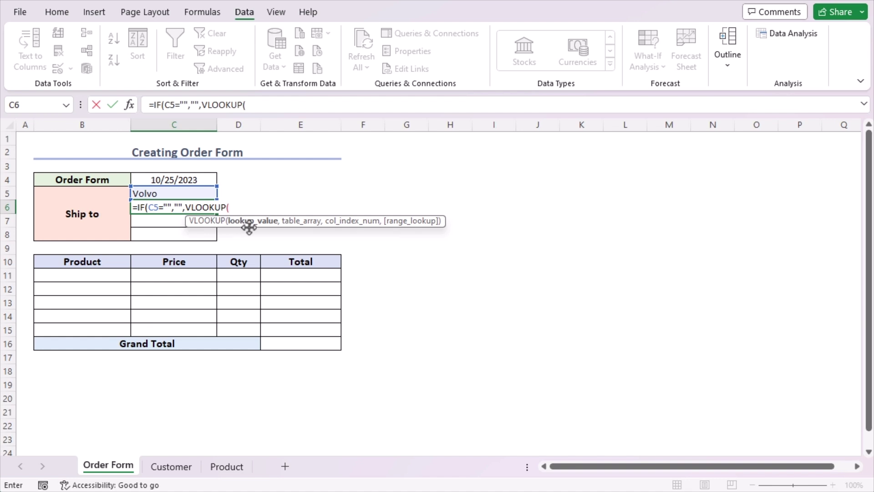
pyautogui.click(181, 194)
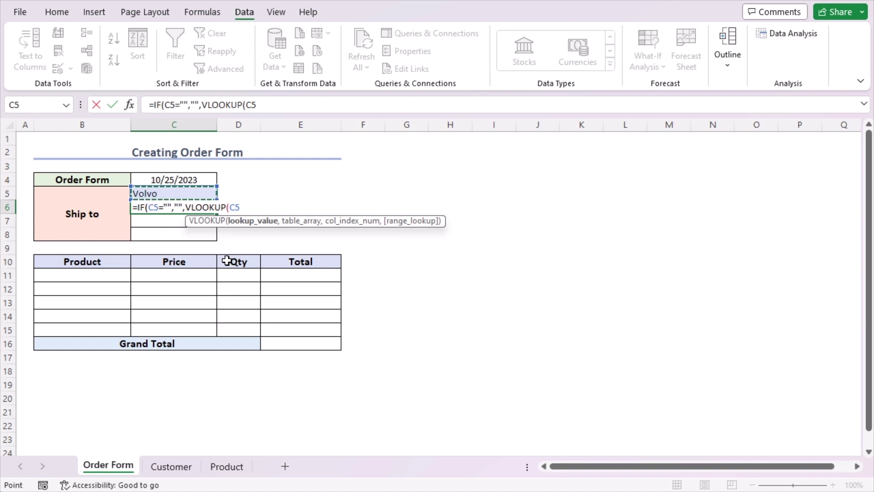
pyautogui.write(',')
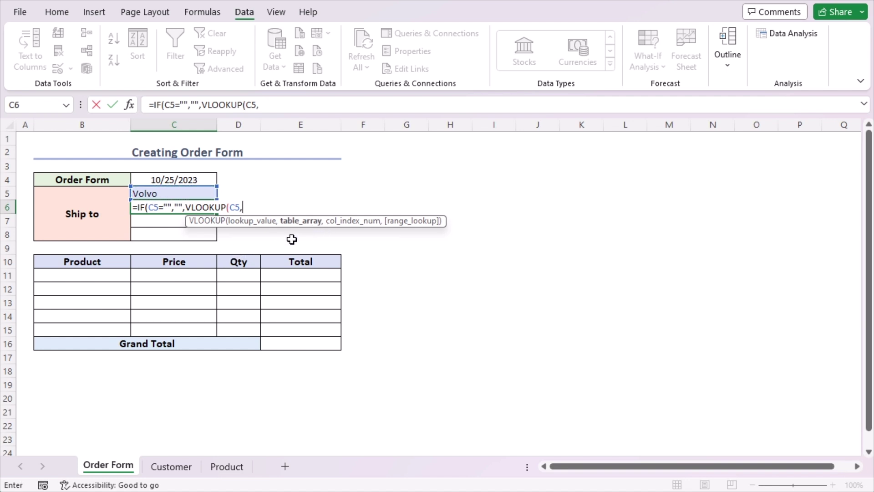
pyautogui.write('Cu')
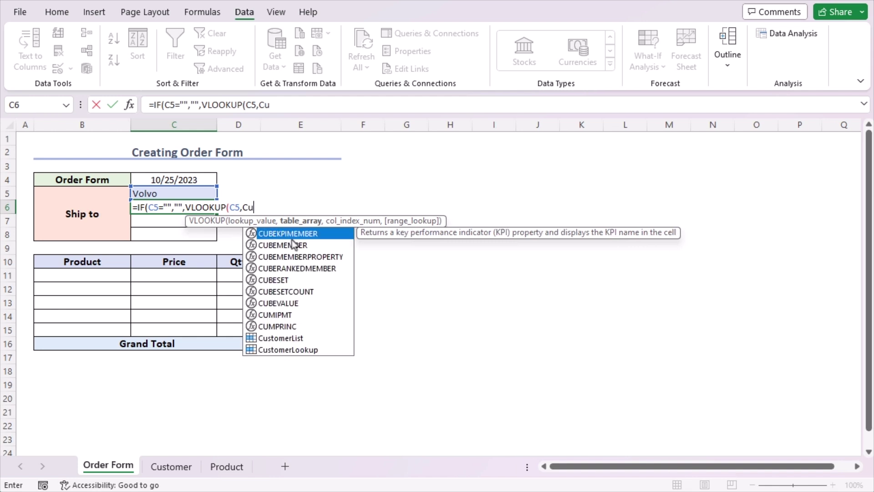
pyautogui.click(285, 349)
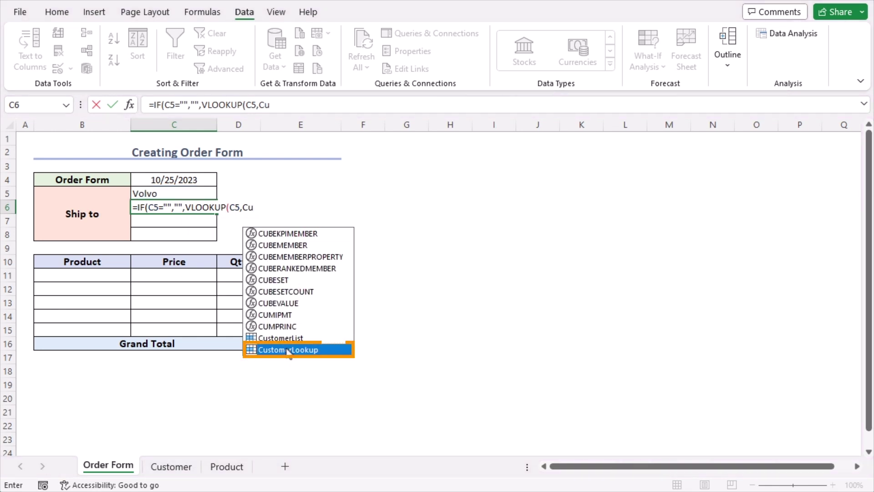
pyautogui.doubleClick(286, 349)
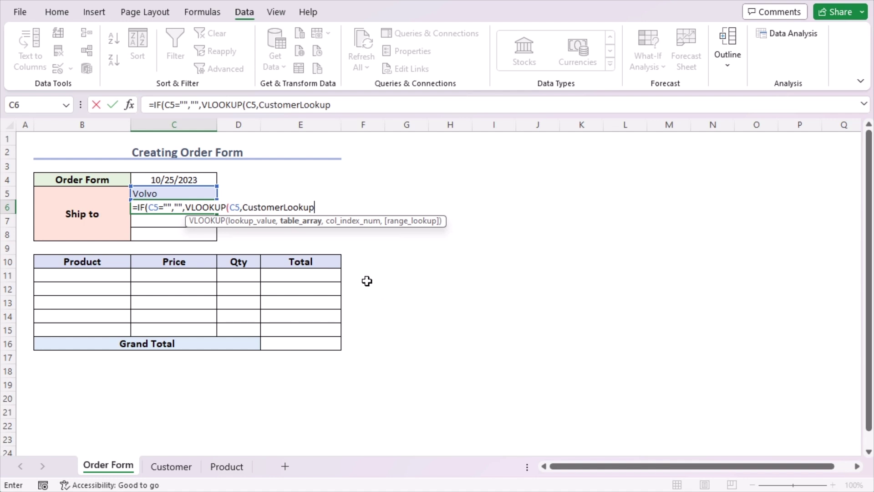
# Step: Finish the VLOOKUP in C6 with column index 2 and FALSE for an exact match, and enter the formula
pyautogui.write(',2')
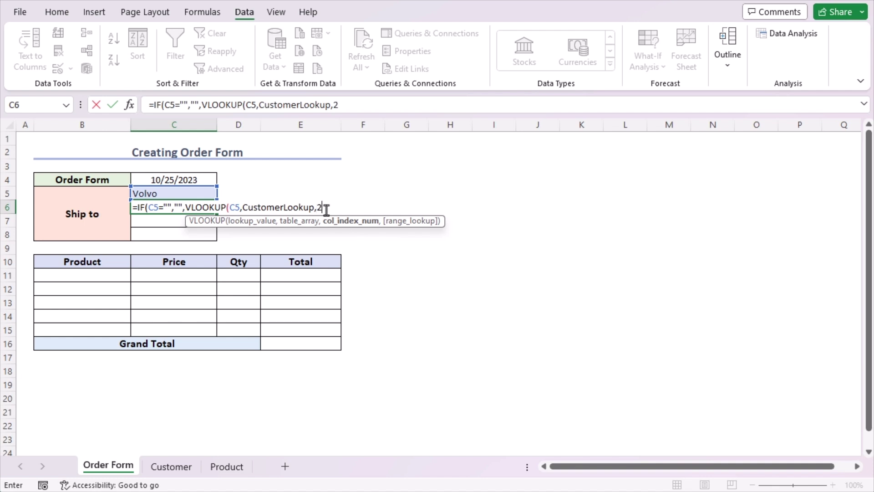
pyautogui.write(',')
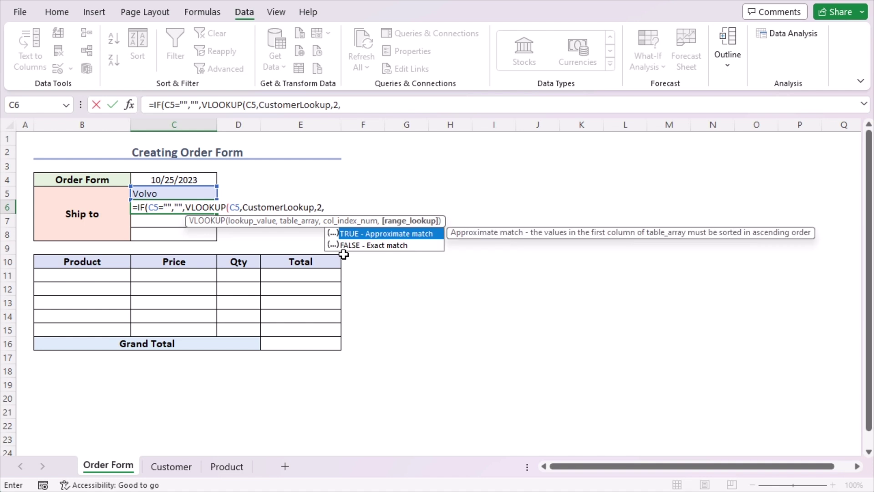
pyautogui.doubleClick(373, 245)
pyautogui.write('))')
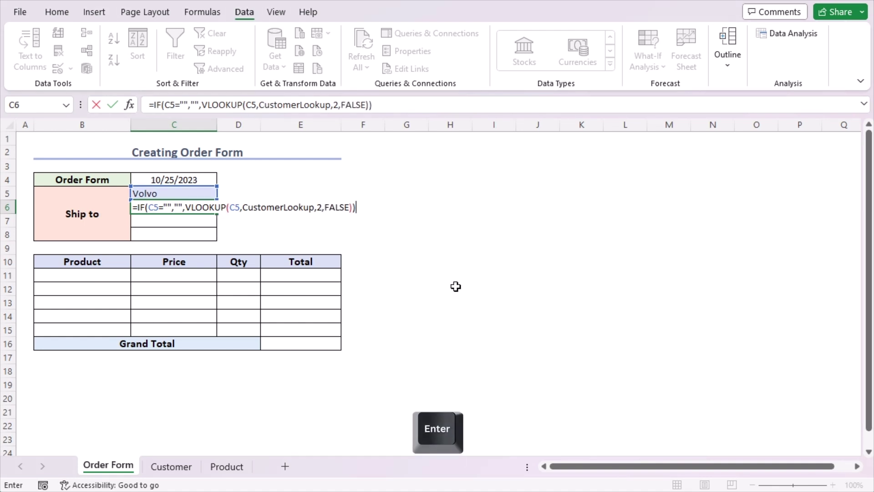
pyautogui.press('Return')
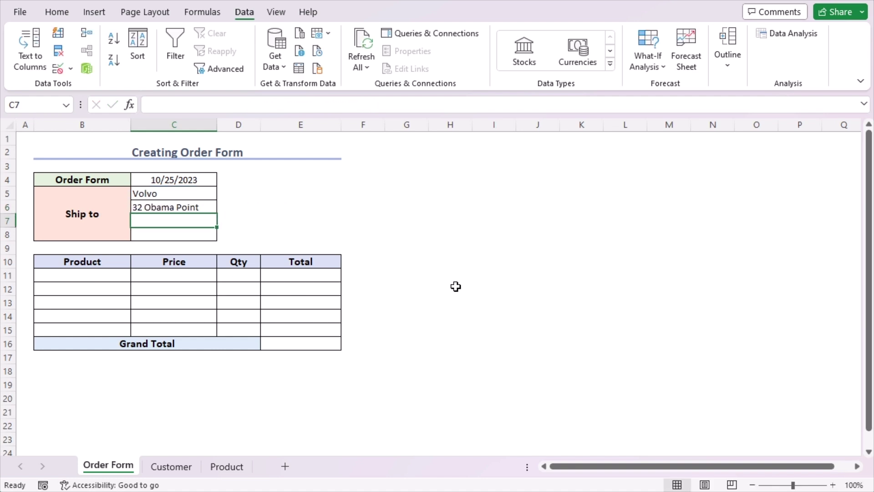
# Step: Check the C6 formula against Volvo's row on the Customer sheet and examine the order of columns B to E
pyautogui.click(195, 204)
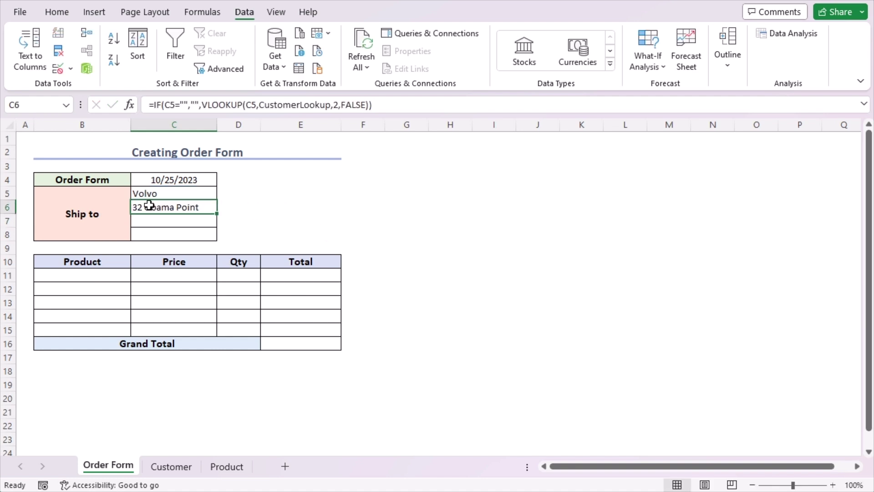
pyautogui.click(171, 467)
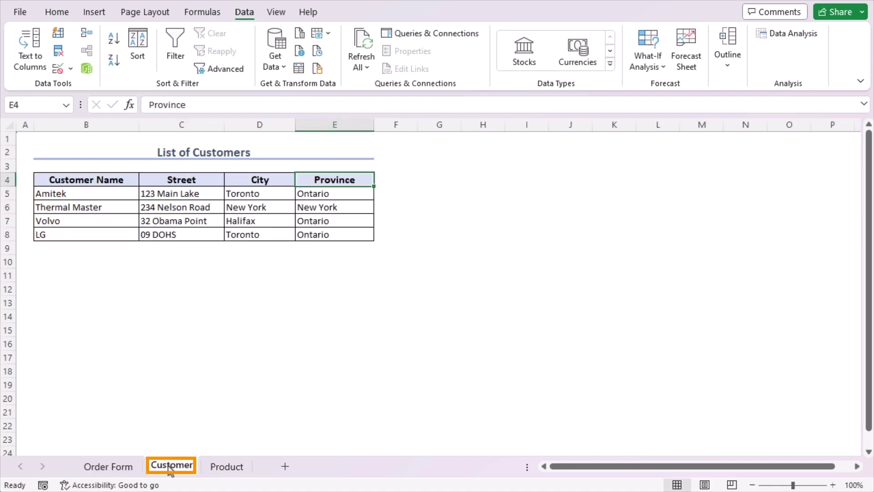
pyautogui.click(116, 223)
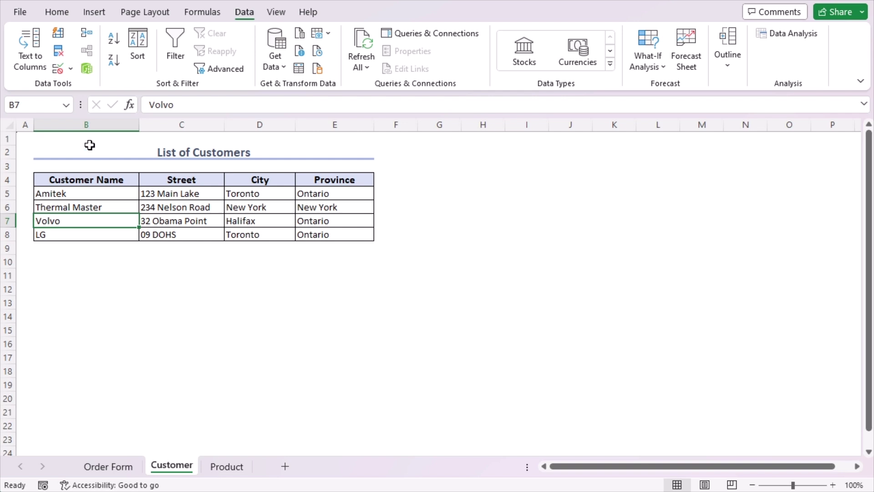
pyautogui.click(96, 123)
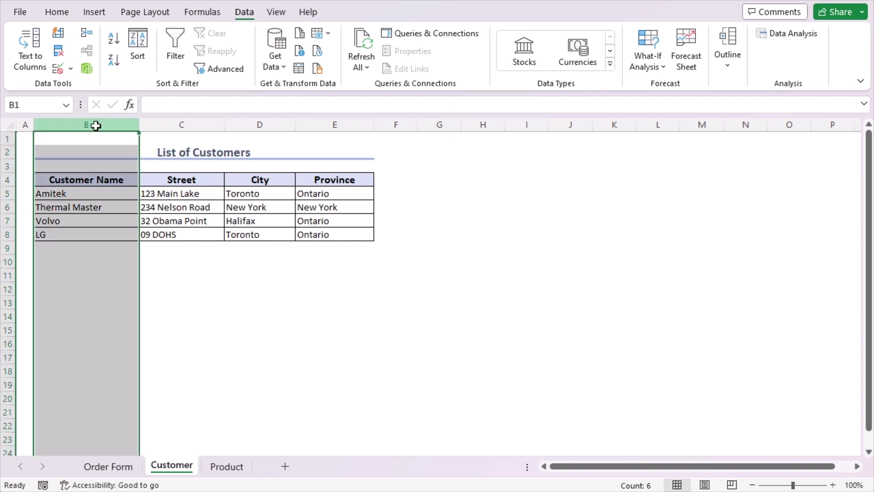
pyautogui.click(203, 125)
pyautogui.click(264, 124)
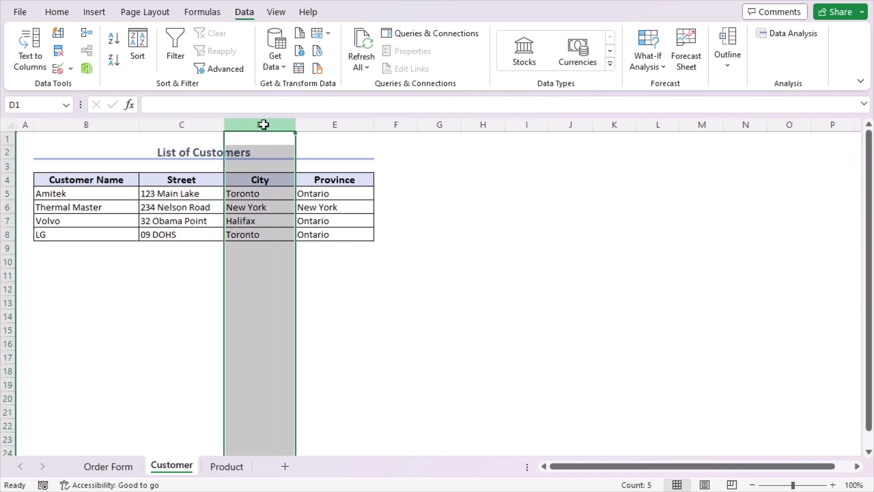
pyautogui.click(327, 125)
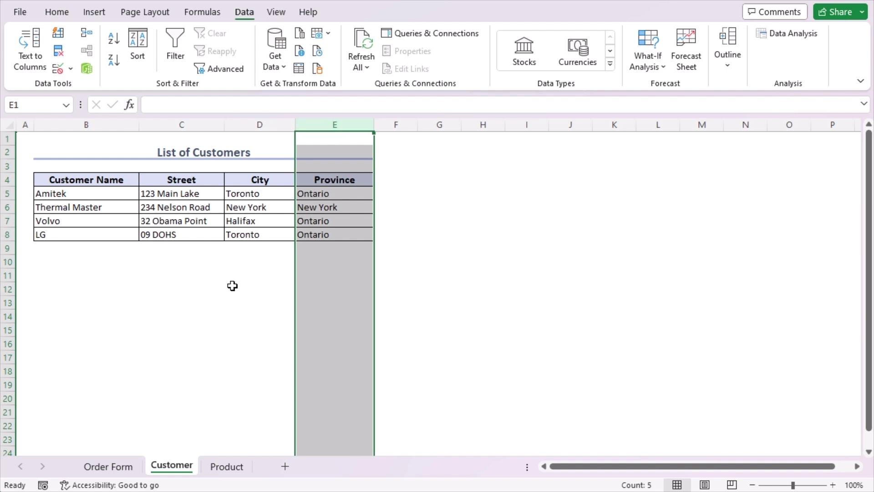
# Step: Examine the Street column and Volvo's street on the Customer sheet, and return to the Order Form sheet
pyautogui.click(184, 123)
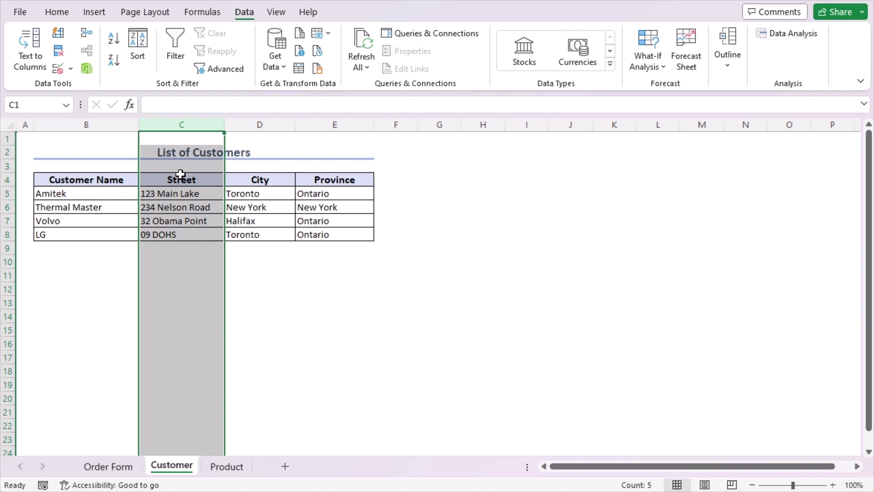
pyautogui.click(116, 221)
pyautogui.click(169, 220)
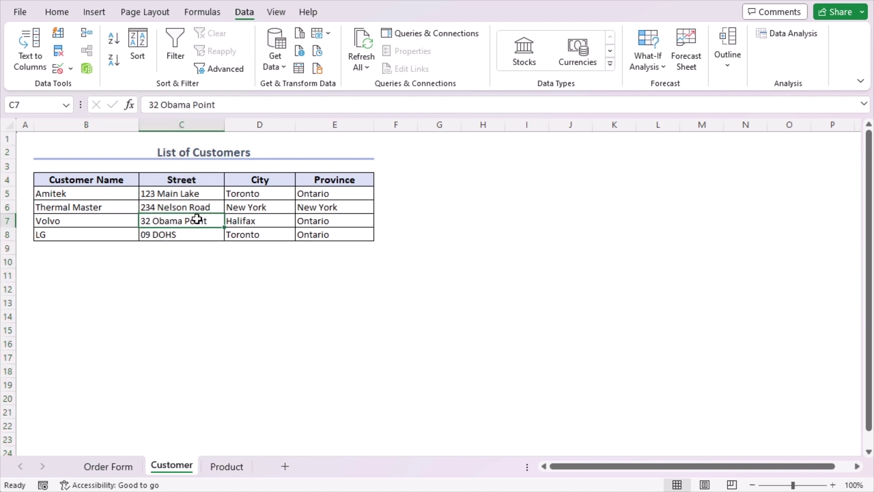
pyautogui.click(108, 466)
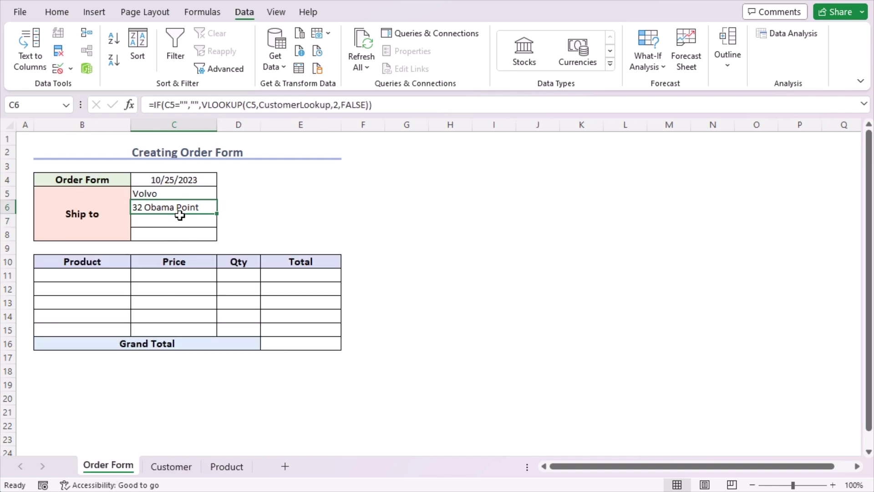
# Step: Copy the full formula text of C6 and paste it unchanged as the formula of city cell C7
pyautogui.moveTo(386, 107); pyautogui.dragTo(149, 105)
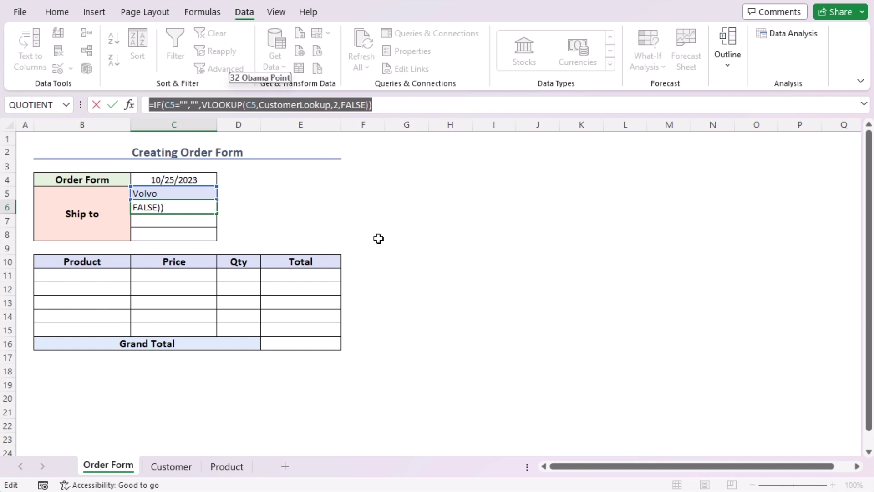
pyautogui.hotkey('ctrl', 'c')
pyautogui.press('Escape')
pyautogui.click(164, 220)
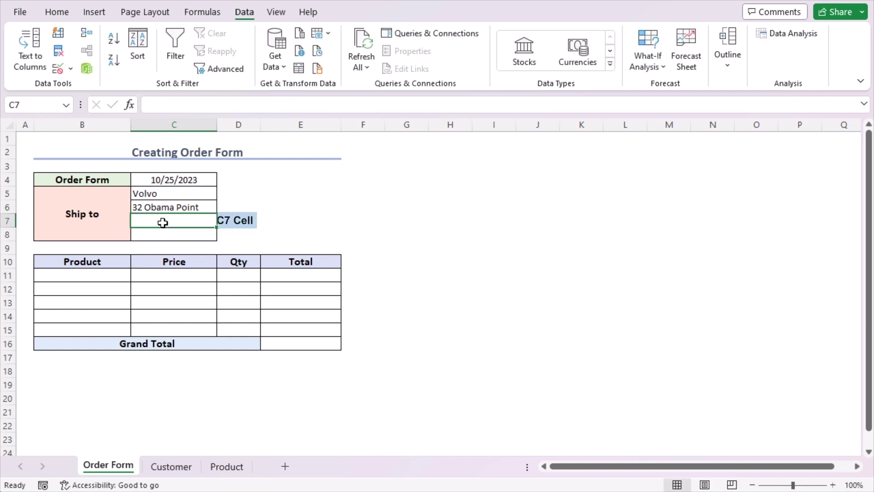
pyautogui.click(224, 105)
pyautogui.hotkey('ctrl', 'v')
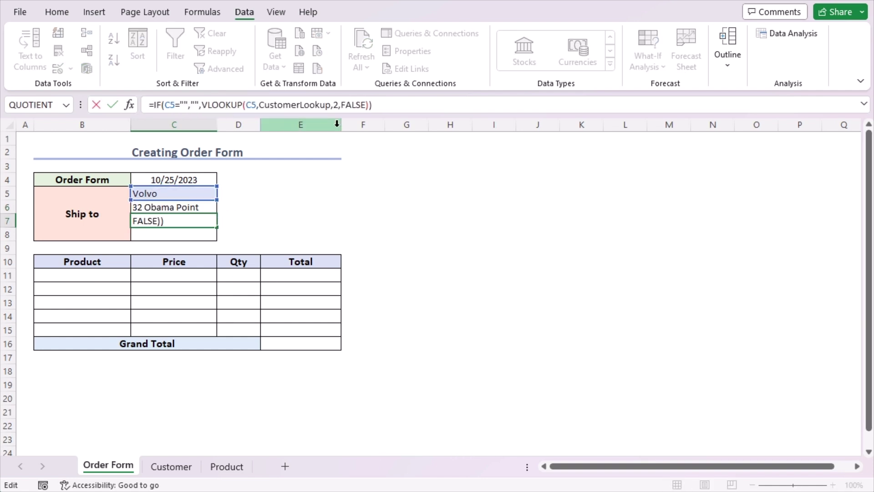
# Step: Set the VLOOKUP column index in C7 to 3 and enter the formula
pyautogui.click(338, 111)
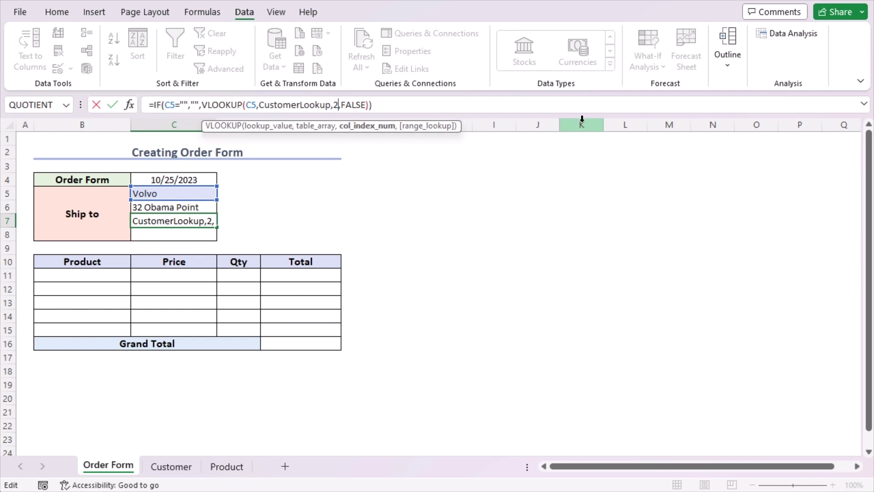
pyautogui.press('BackSpace')
pyautogui.write('3')
pyautogui.press('Return')
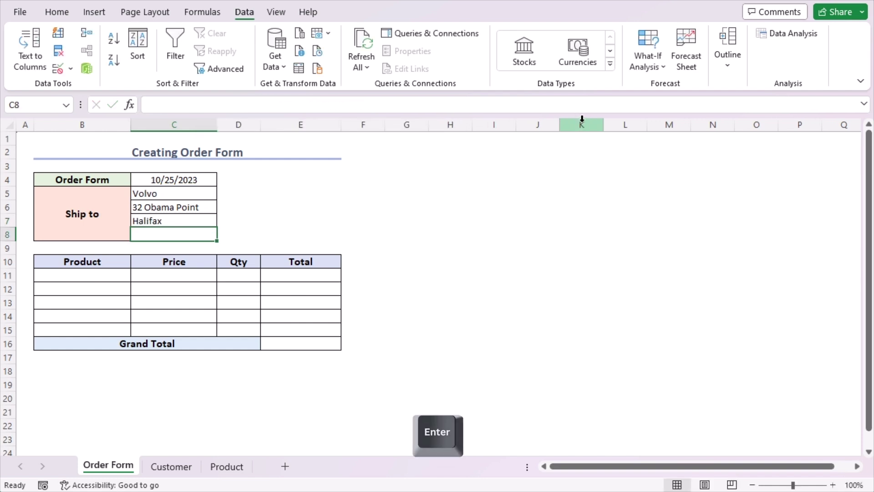
# Step: Paste the copied lookup formula into province cell C8 with its column index set to 4, and enter it
pyautogui.doubleClick(151, 234)
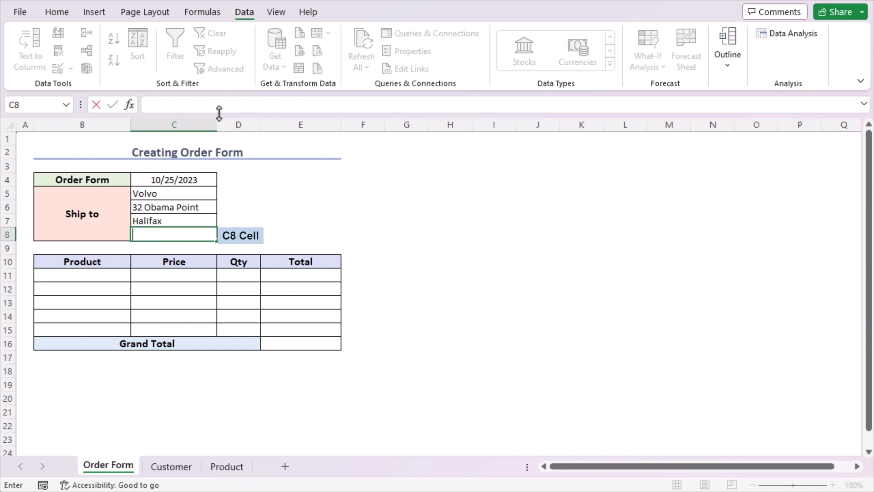
pyautogui.press('F2')
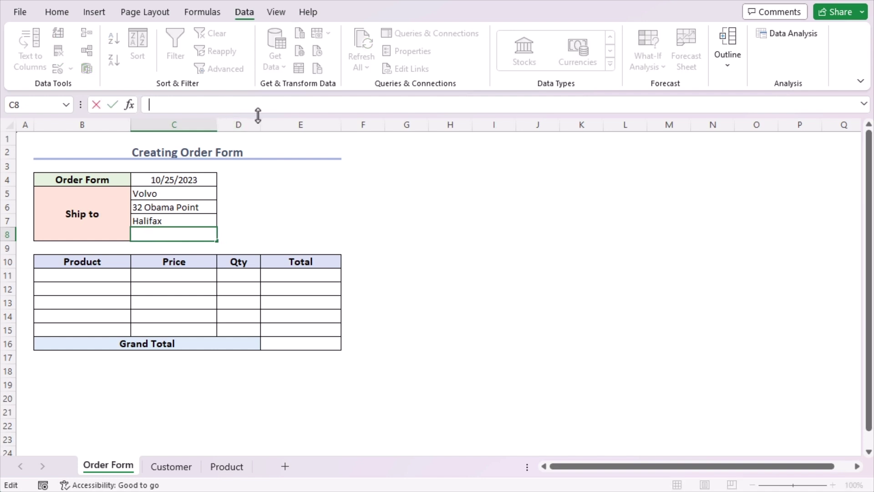
pyautogui.hotkey('ctrl', 'v')
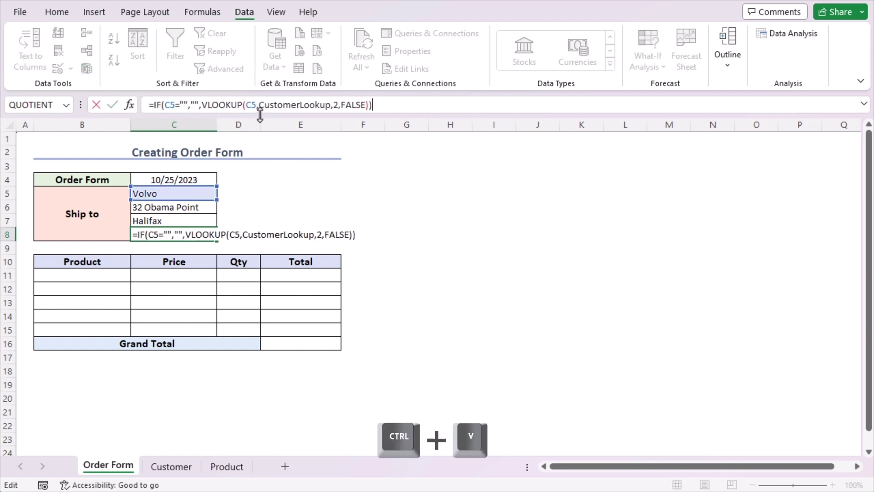
pyautogui.click(337, 108)
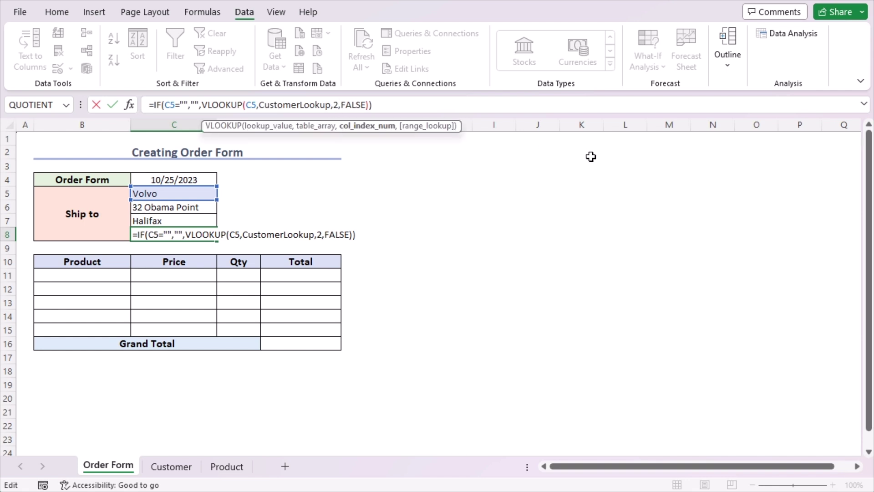
pyautogui.press('BackSpace')
pyautogui.write('4')
pyautogui.press('Return')
pyautogui.click(175, 233)
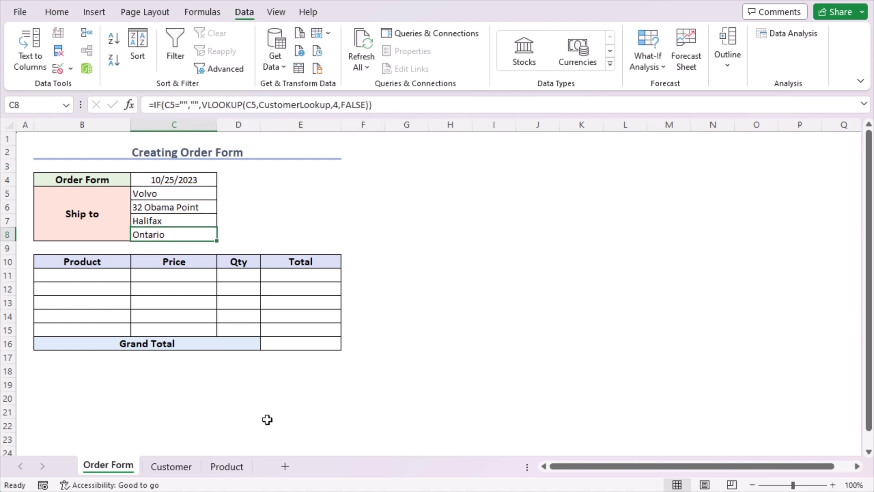
# Step: Compare the order form's ship-to address with Volvo's row B7:E7 on the Customer sheet, and return to the Order Form sheet
pyautogui.click(177, 466)
pyautogui.moveTo(67, 223); pyautogui.dragTo(317, 222)
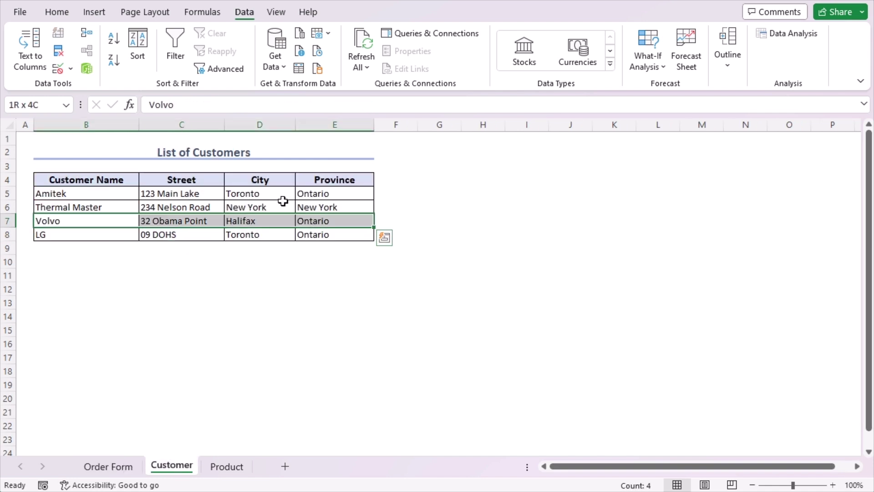
pyautogui.click(132, 467)
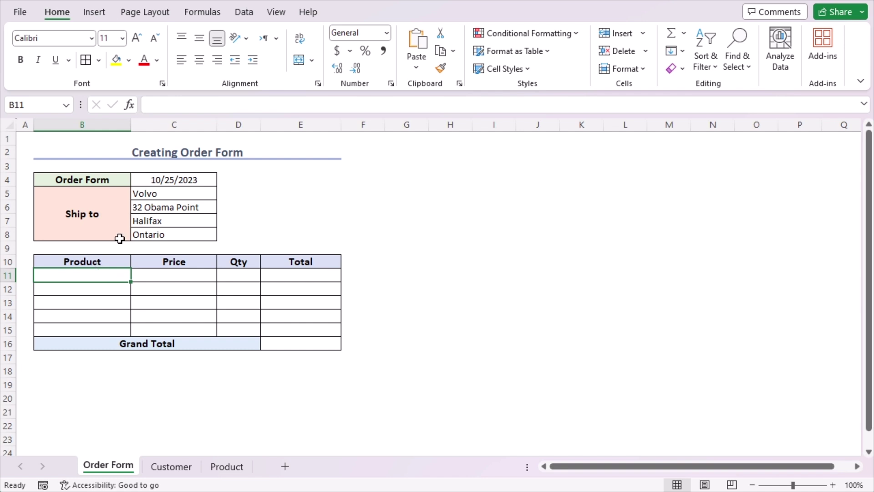
# Step: Add list data validation to product cell B11 with =ProductList as the source
pyautogui.click(243, 12)
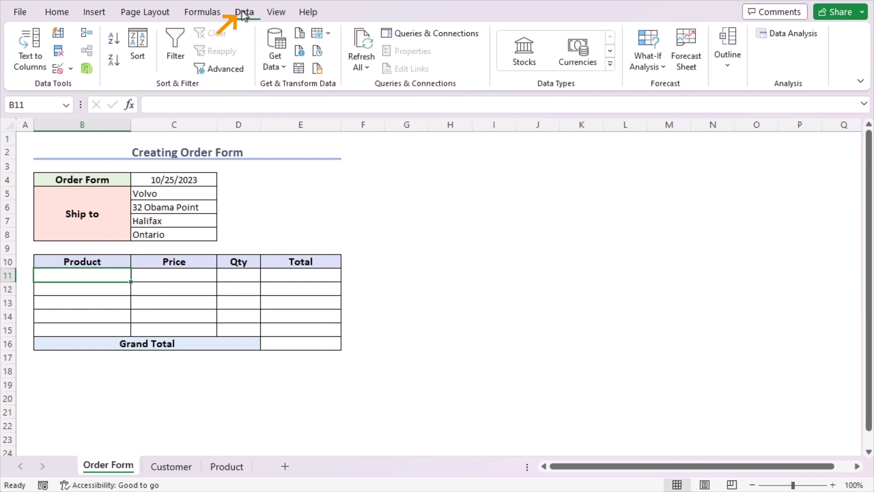
pyautogui.click(70, 69)
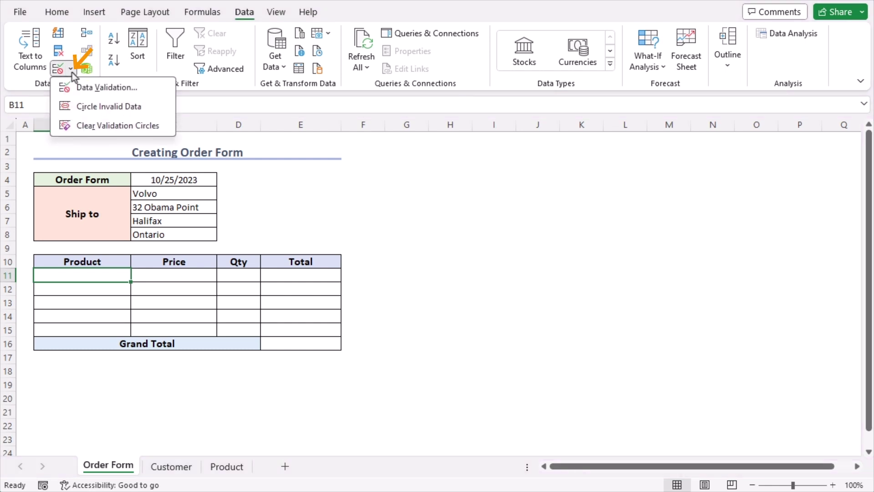
pyautogui.click(86, 86)
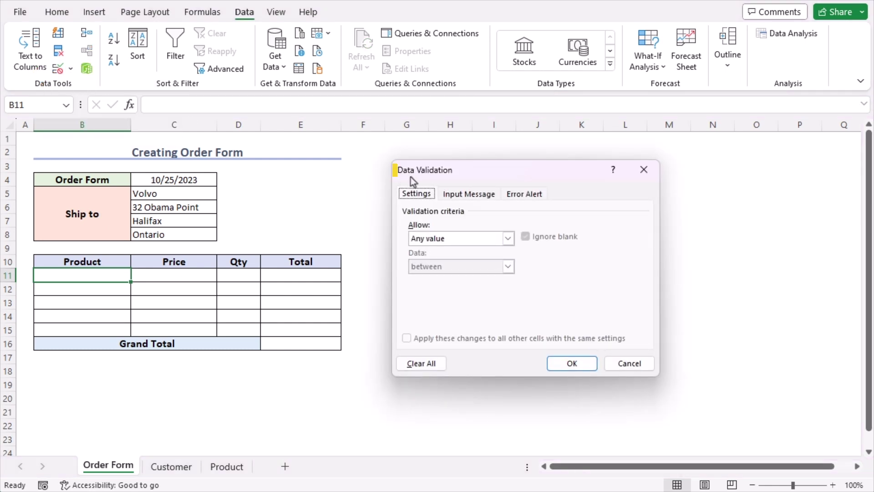
pyautogui.click(507, 239)
pyautogui.click(459, 277)
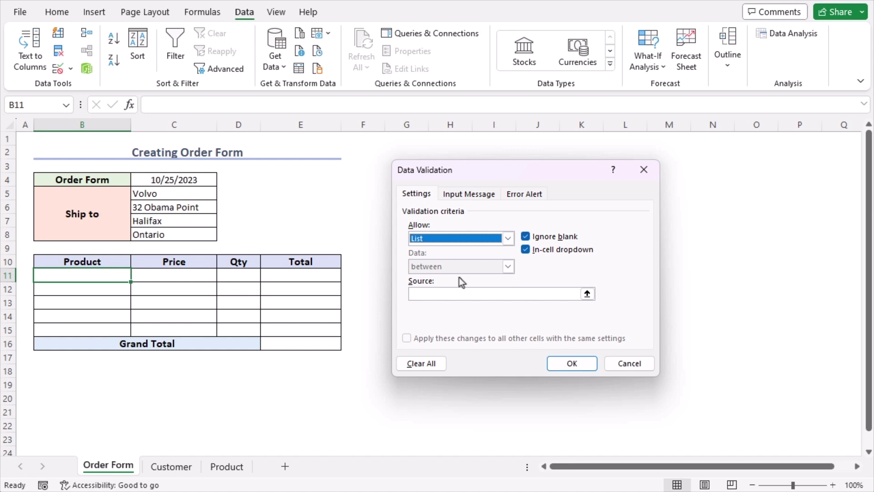
pyautogui.click(436, 293)
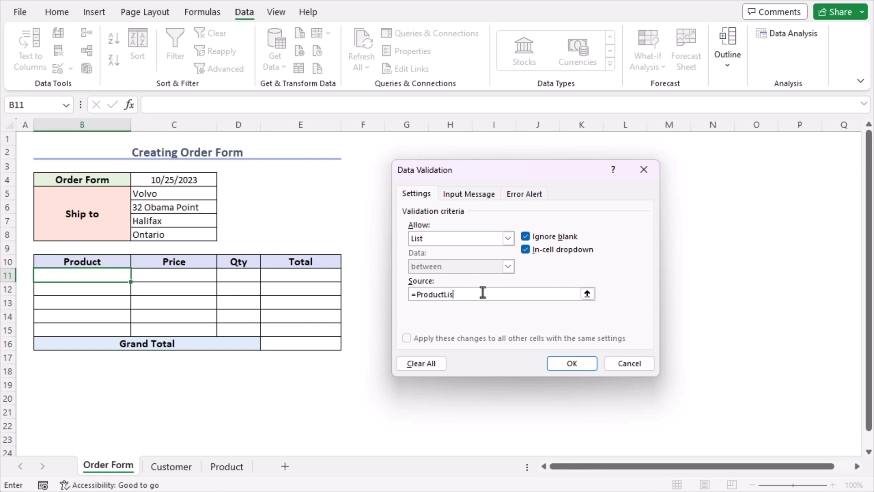
pyautogui.click(584, 362)
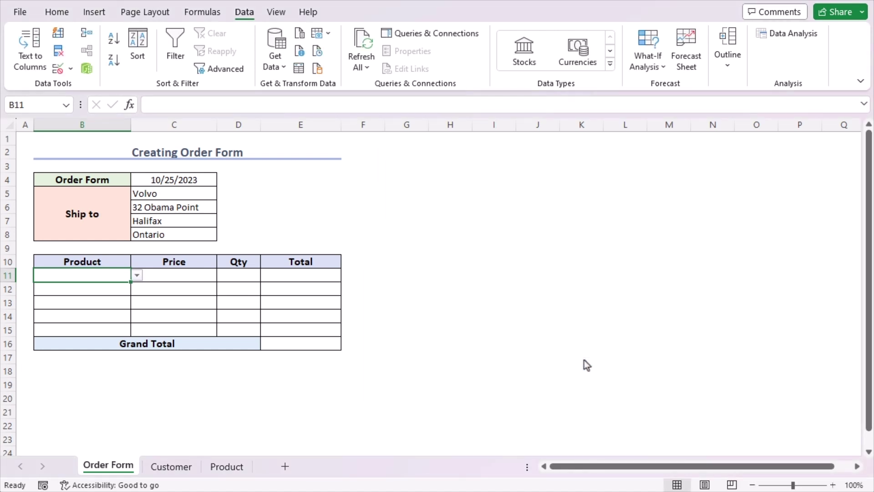
# Step: Choose Motorcycle from the product list in B11 and fill the cell down to B15
pyautogui.click(138, 276)
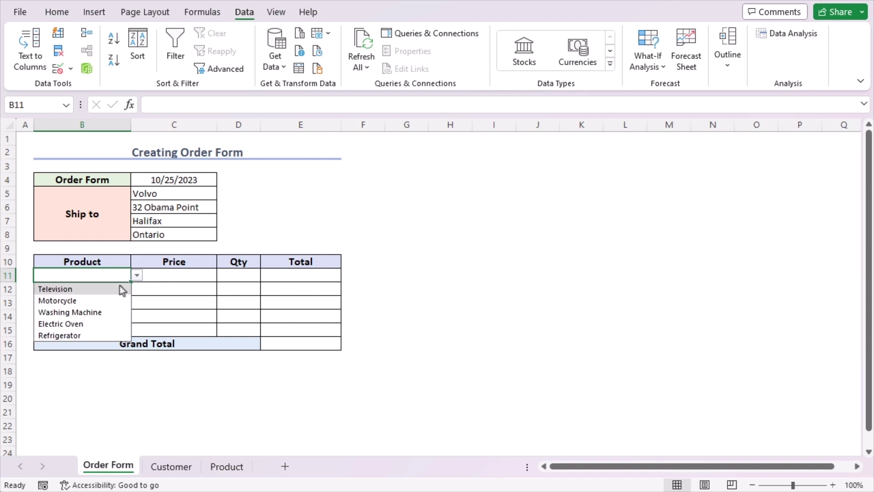
pyautogui.click(77, 304)
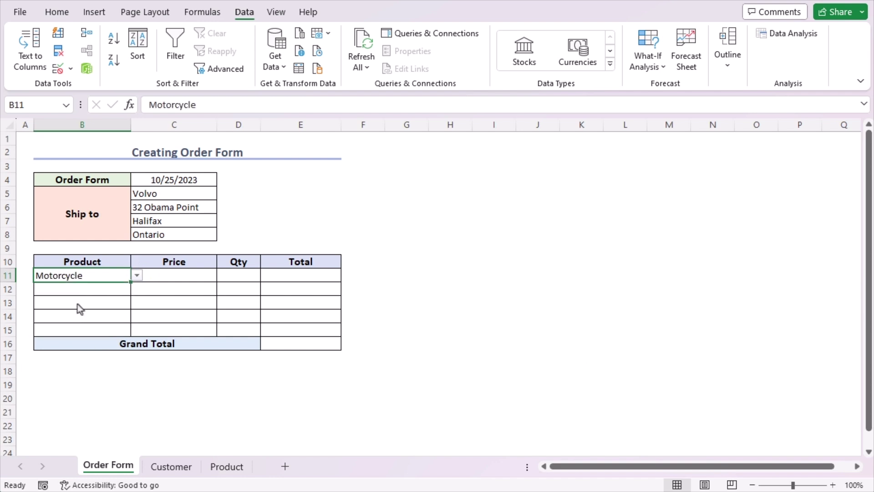
pyautogui.moveTo(130, 284); pyautogui.dragTo(131, 332)
# Step: Choose Television as the product in B12 and Washing Machine in B13
pyautogui.click(124, 289)
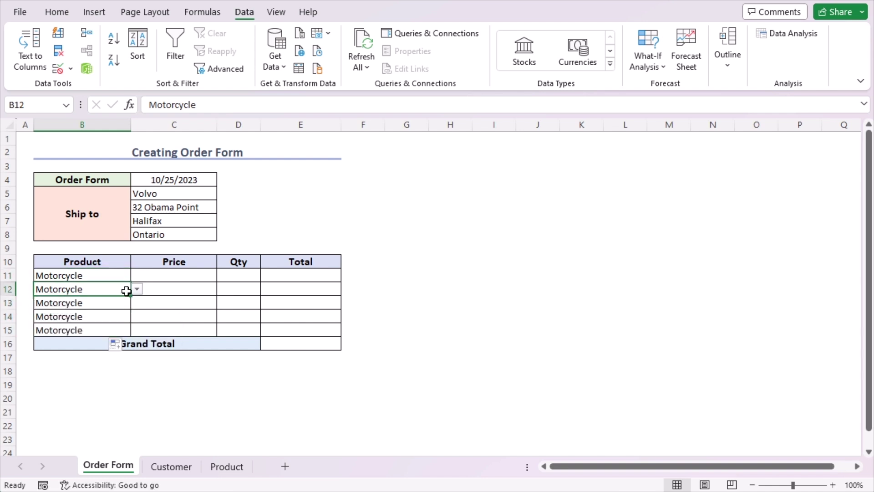
pyautogui.click(136, 289)
pyautogui.click(101, 304)
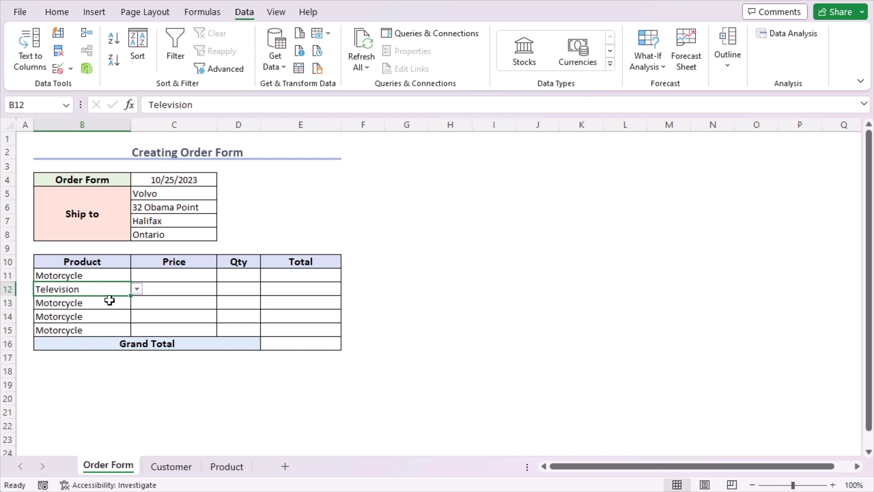
pyautogui.click(108, 302)
pyautogui.click(137, 303)
pyautogui.click(111, 339)
# Step: Choose Electric Oven as the product in B14 and Refrigerator in B15
pyautogui.click(120, 316)
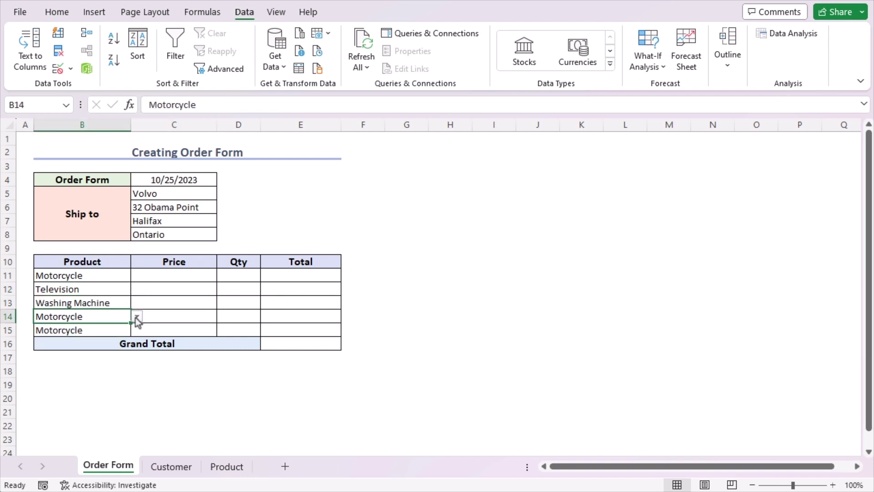
pyautogui.click(137, 317)
pyautogui.click(92, 365)
pyautogui.click(127, 331)
pyautogui.click(136, 330)
pyautogui.click(80, 390)
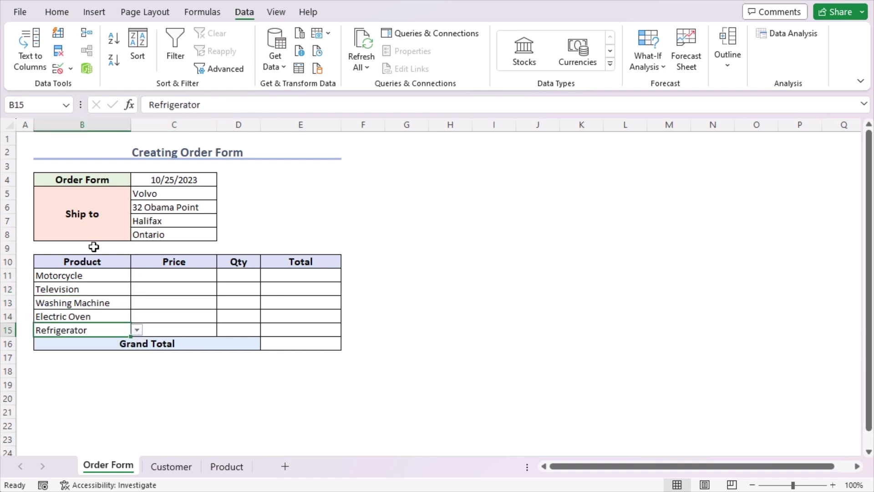
# Step: Begin the price formula in C11 with an IF that returns blank when B11 is empty: =IF(B11="","",
pyautogui.click(157, 273)
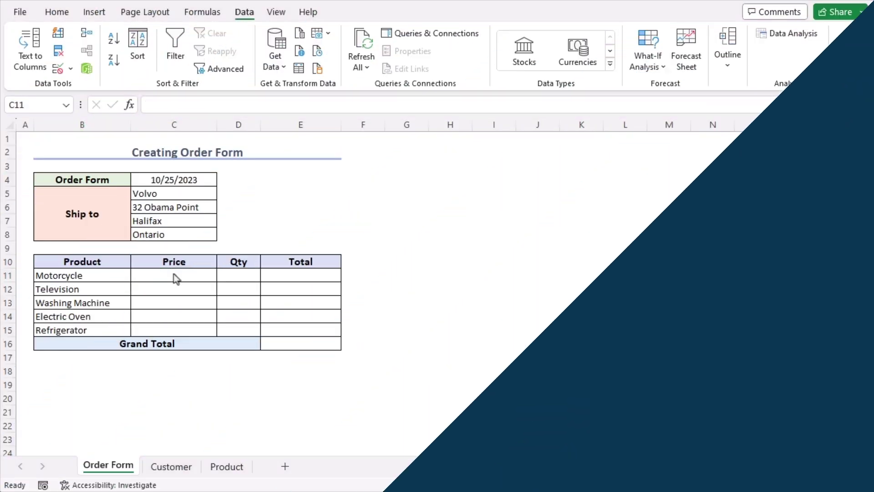
pyautogui.click(174, 274)
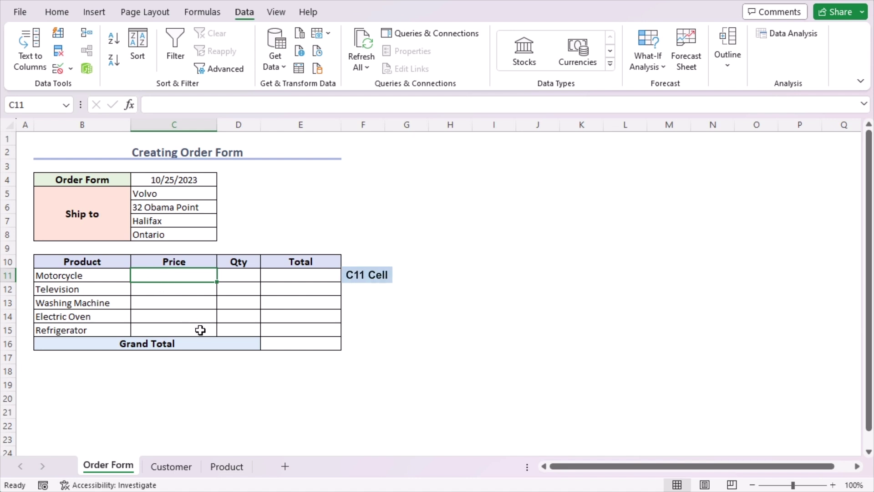
pyautogui.write('=IF')
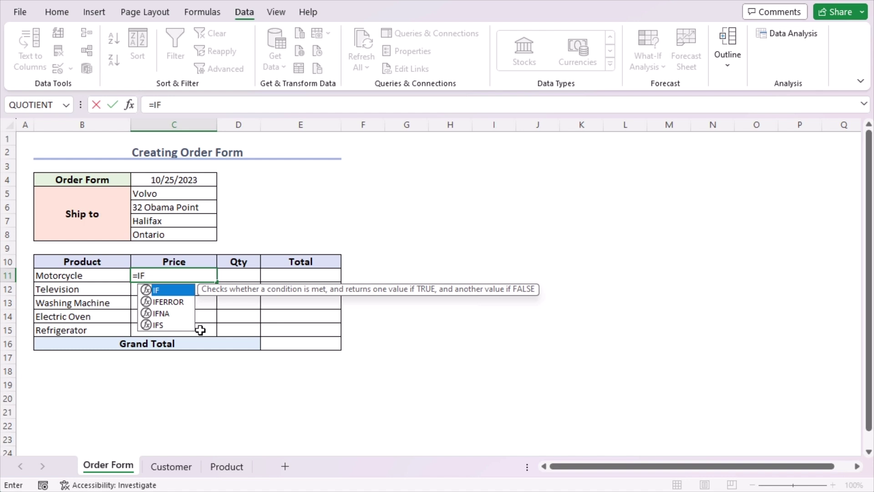
pyautogui.write('(')
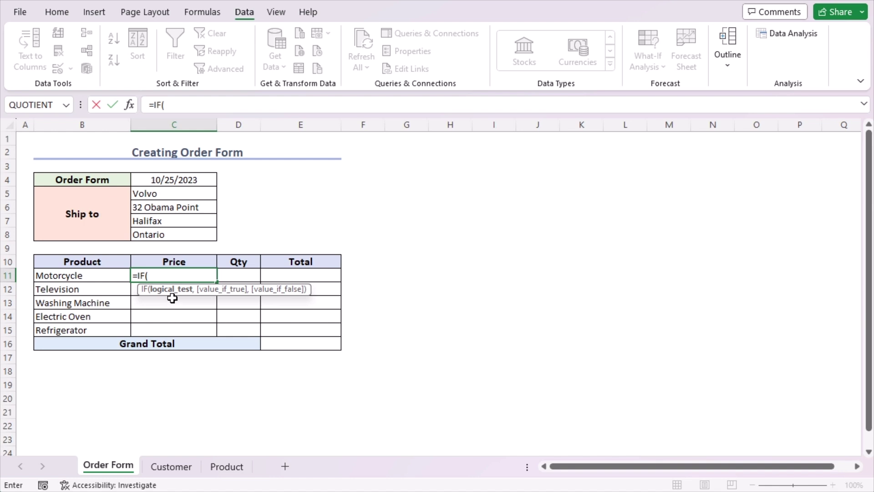
pyautogui.click(99, 276)
pyautogui.write('=')
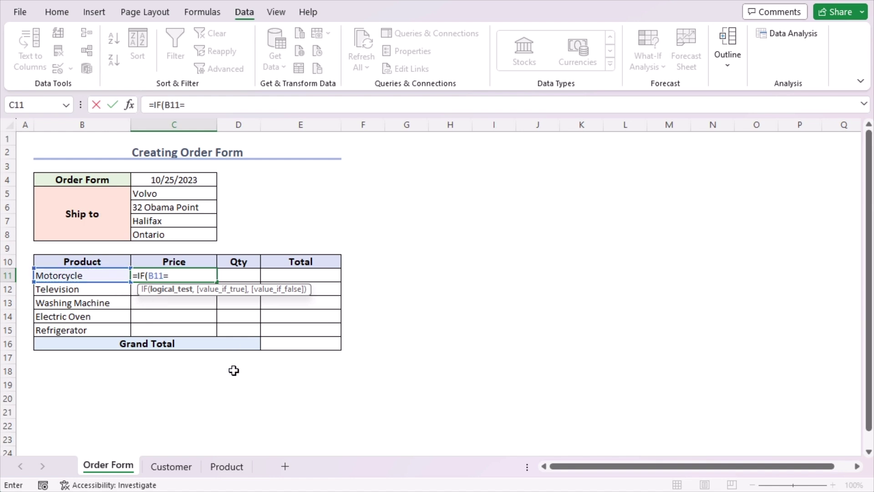
pyautogui.write('"",')
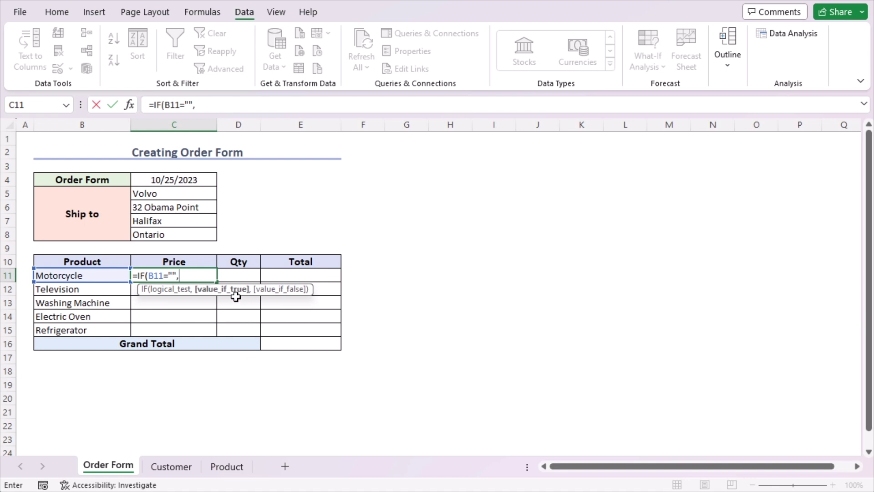
pyautogui.write('"",')
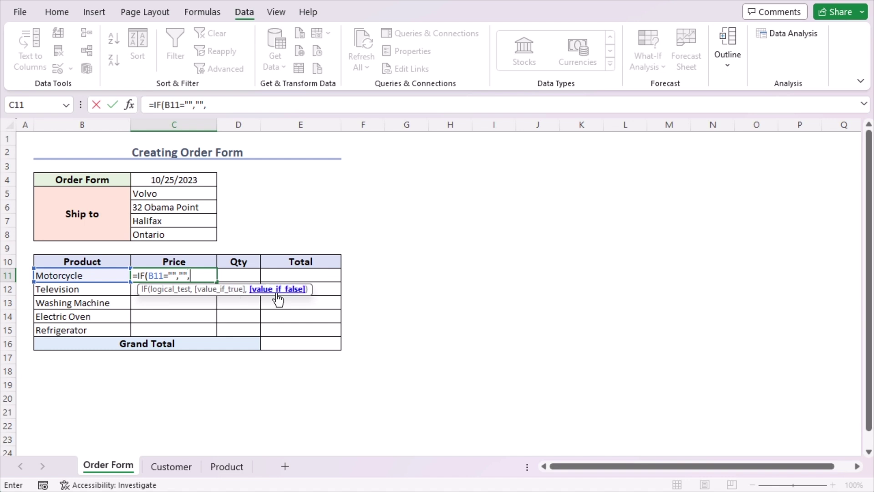
# Step: Complete the C11 formula with VLOOKUP(B11,ProductLookup,2,FALSE) as the value if false and enter it
pyautogui.write('VLO')
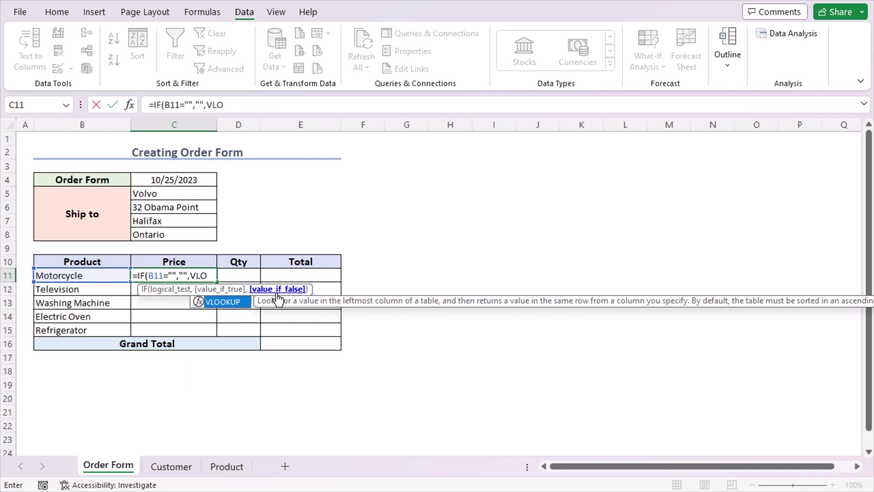
pyautogui.write('OKUP')
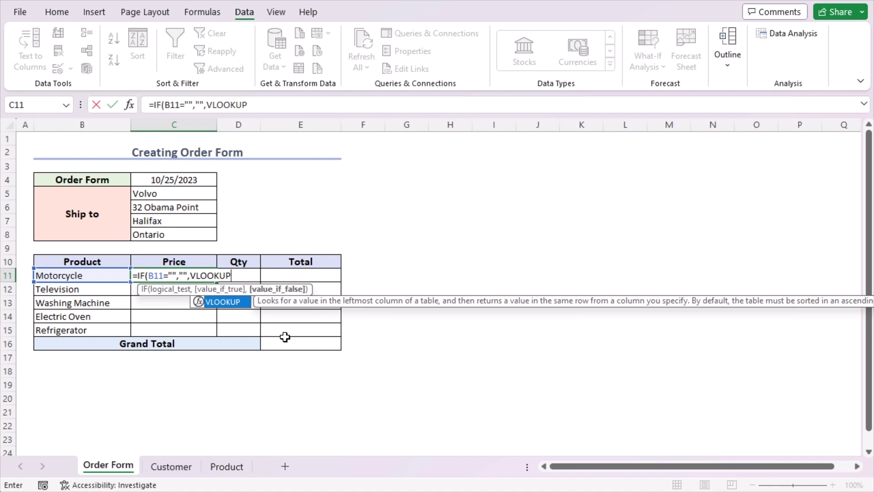
pyautogui.write('(')
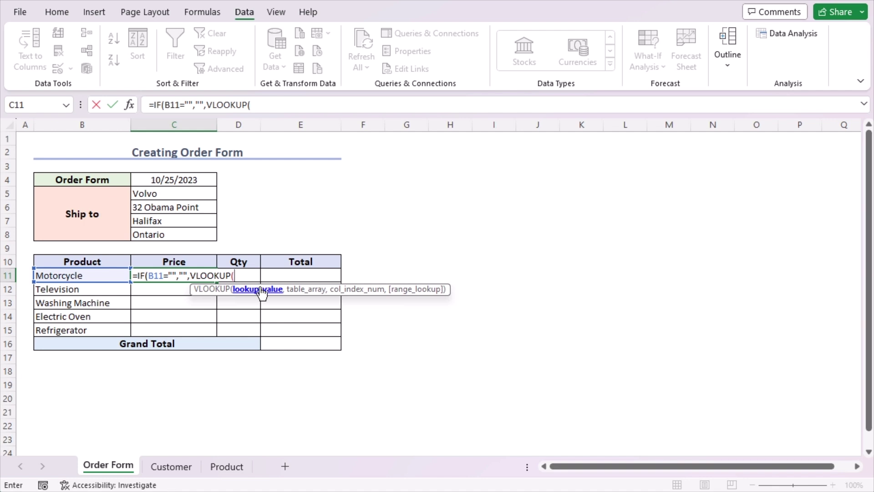
pyautogui.click(91, 273)
pyautogui.write(',')
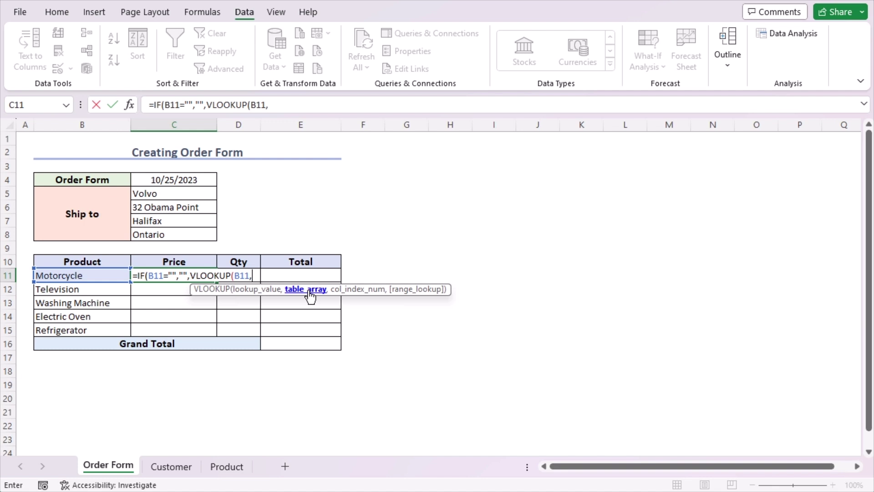
pyautogui.write('P')
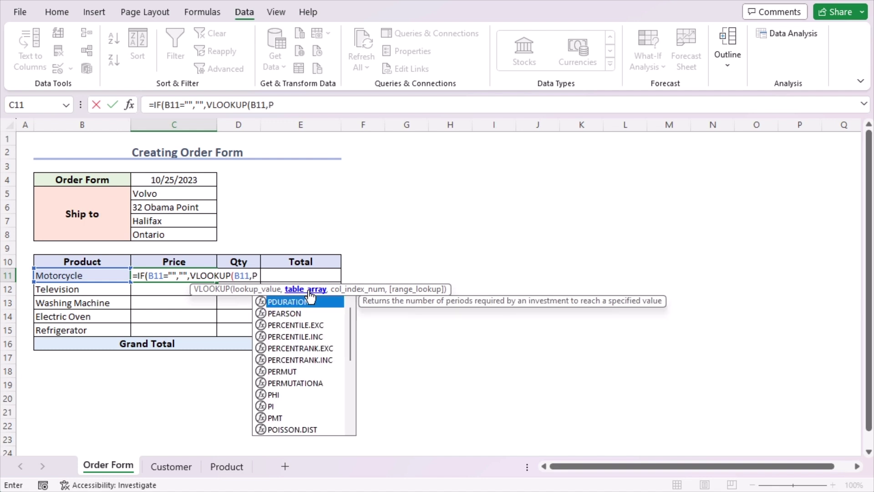
pyautogui.write('rod')
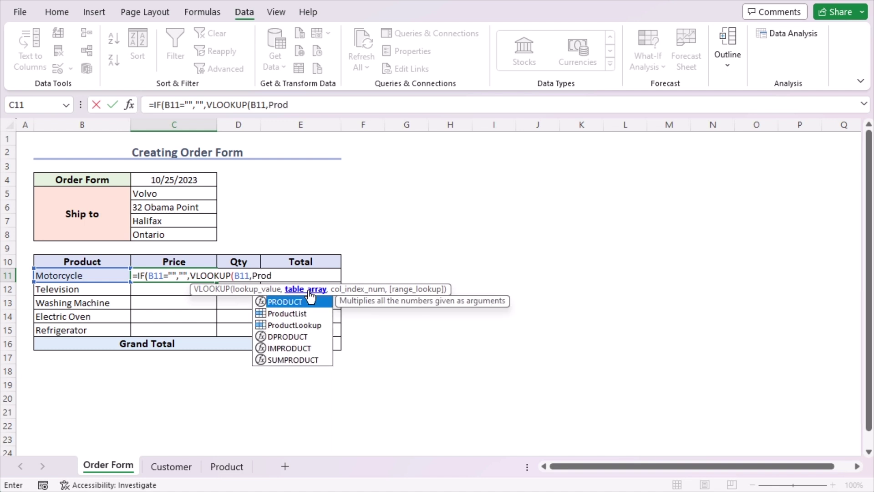
pyautogui.doubleClick(309, 325)
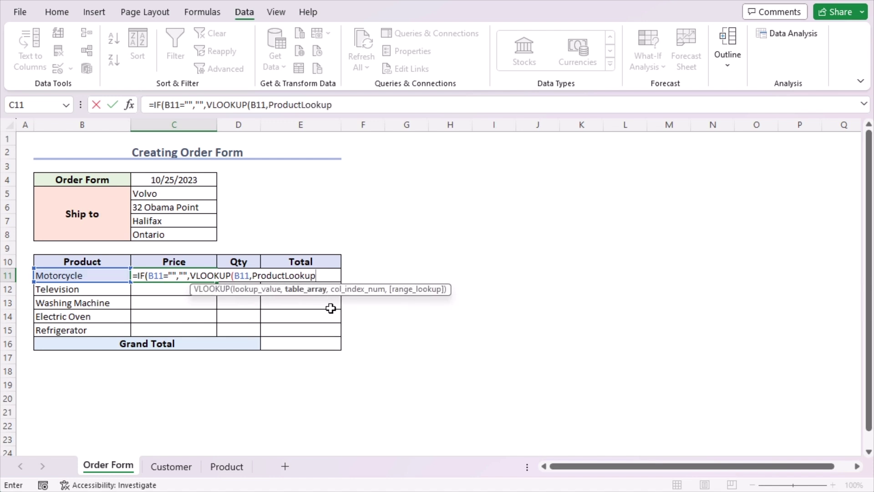
pyautogui.write(',')
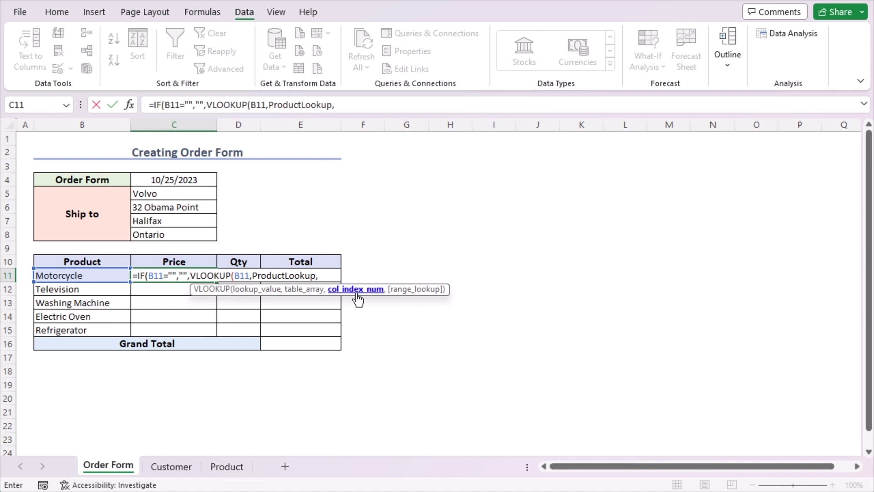
pyautogui.write('2,')
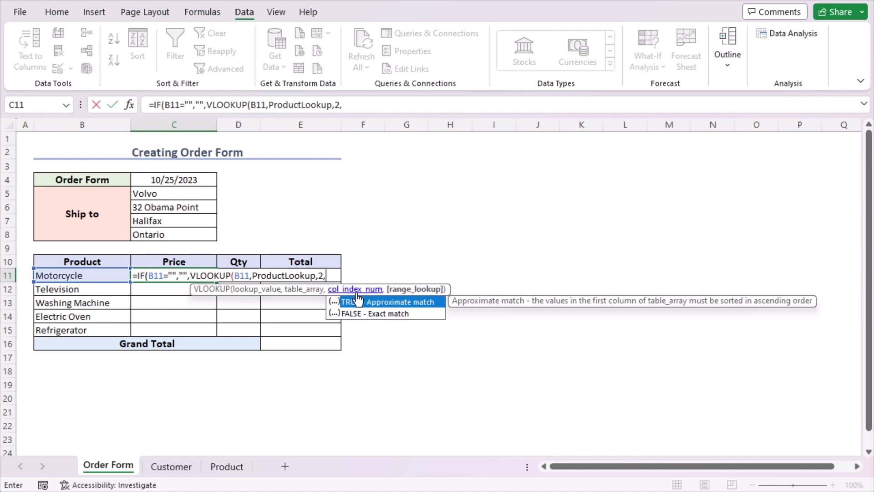
pyautogui.doubleClick(384, 313)
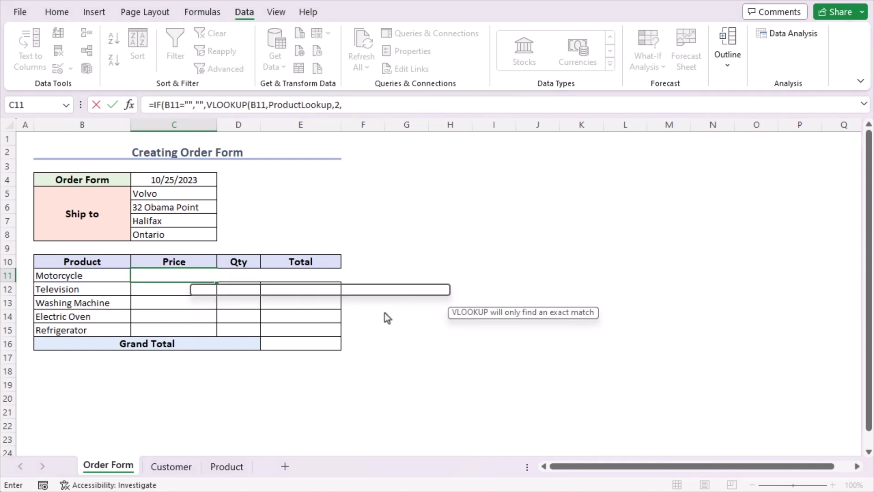
pyautogui.write('))')
pyautogui.press('Return')
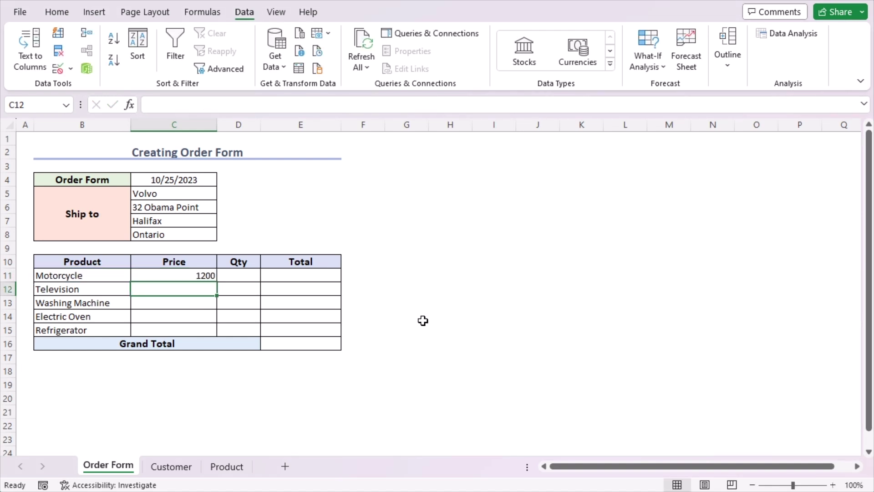
# Step: Fill the price formula from C11 down to C15 and format those prices as Currency
pyautogui.click(214, 279)
pyautogui.moveTo(215, 282); pyautogui.dragTo(215, 335)
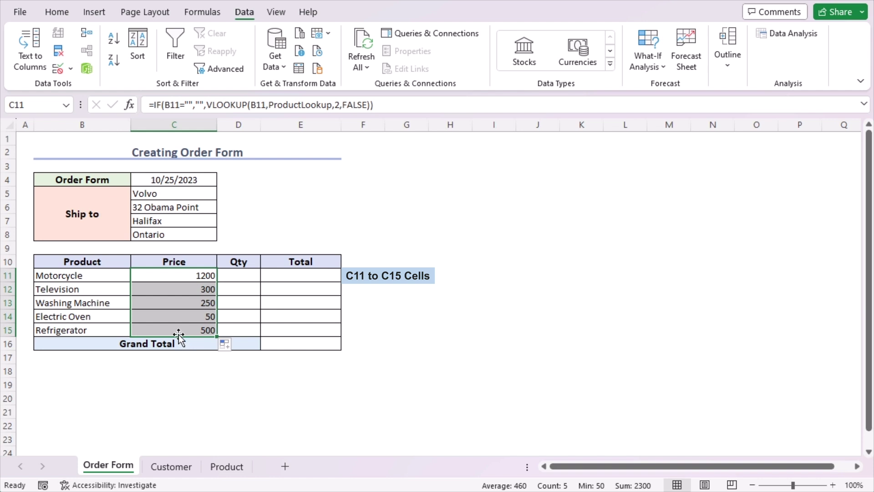
pyautogui.click(57, 12)
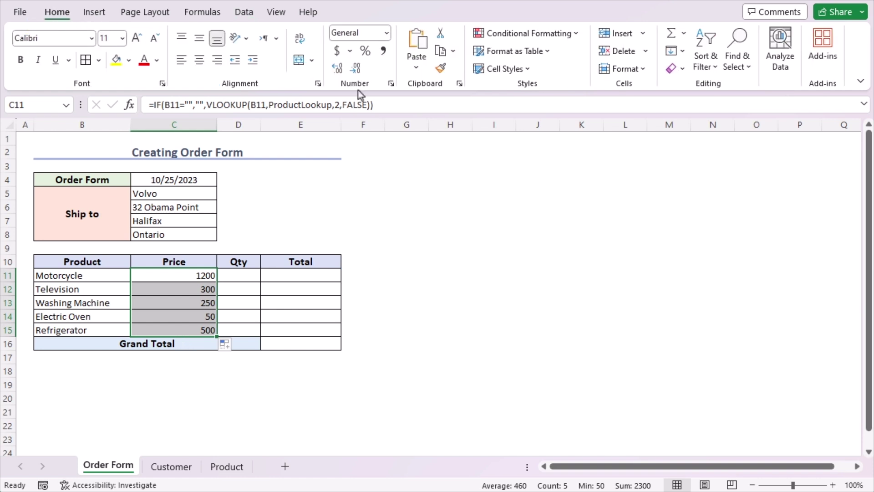
pyautogui.click(386, 33)
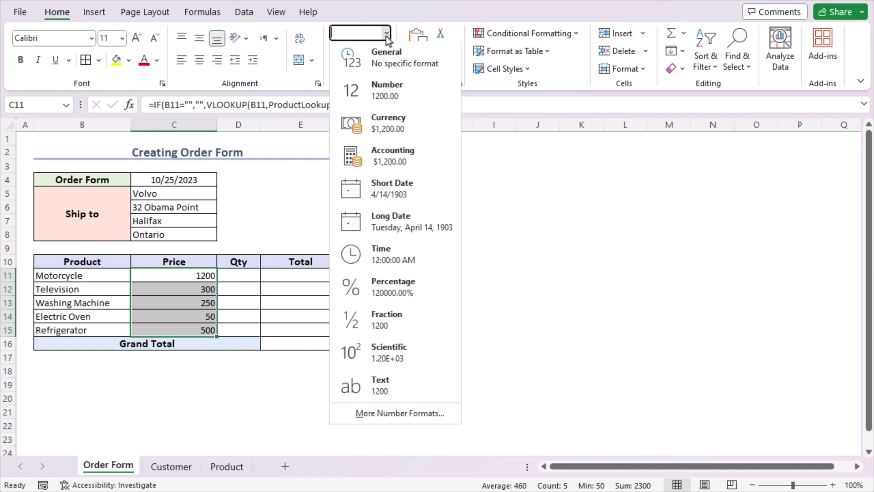
pyautogui.click(392, 134)
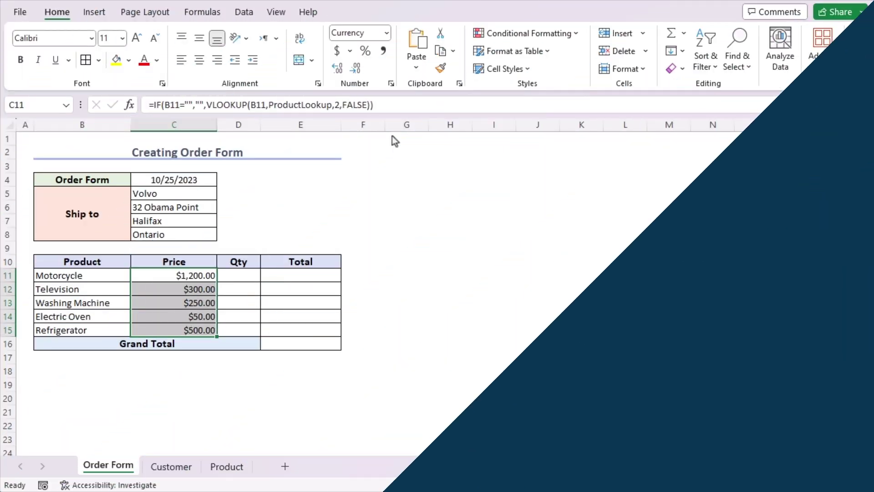
# Step: Enter the quantities 3, 2, 1, 3 and 6 in cells D11 to D15
pyautogui.click(244, 275)
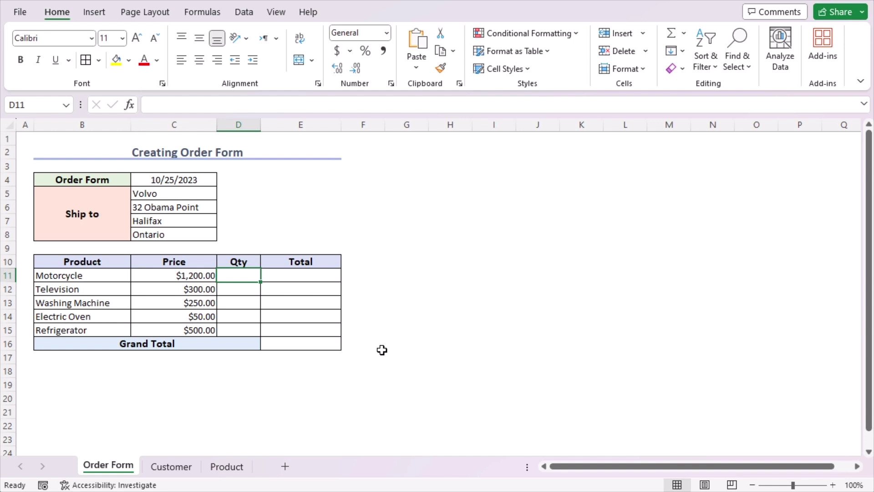
pyautogui.write('3')
pyautogui.press('Return')
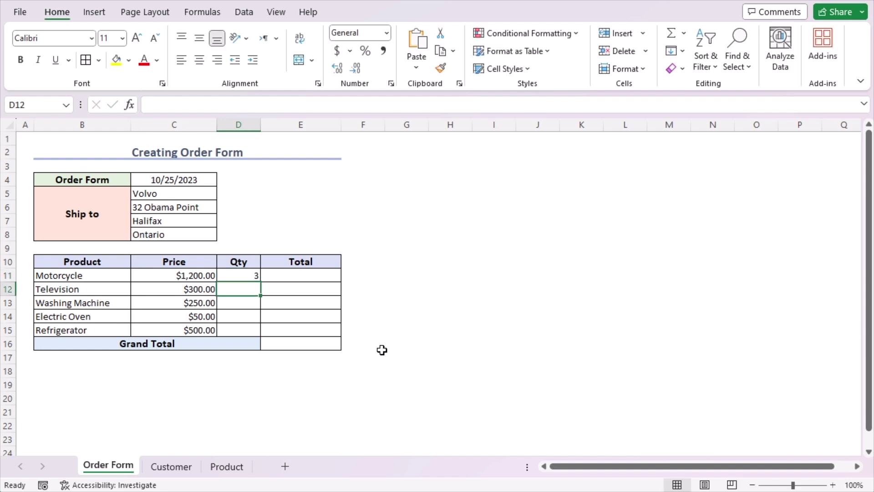
pyautogui.write('2')
pyautogui.press('Return')
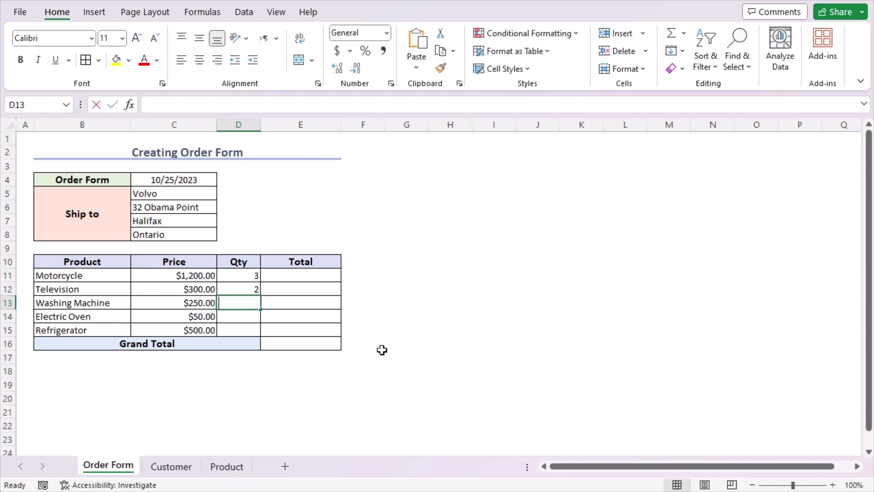
pyautogui.write('1')
pyautogui.press('Return')
pyautogui.write('3')
pyautogui.press('Return')
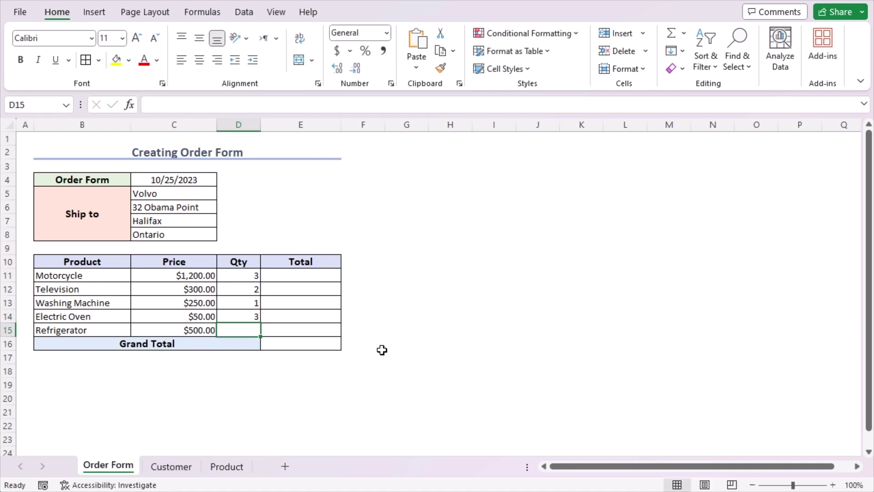
pyautogui.write('6')
pyautogui.press('Return')
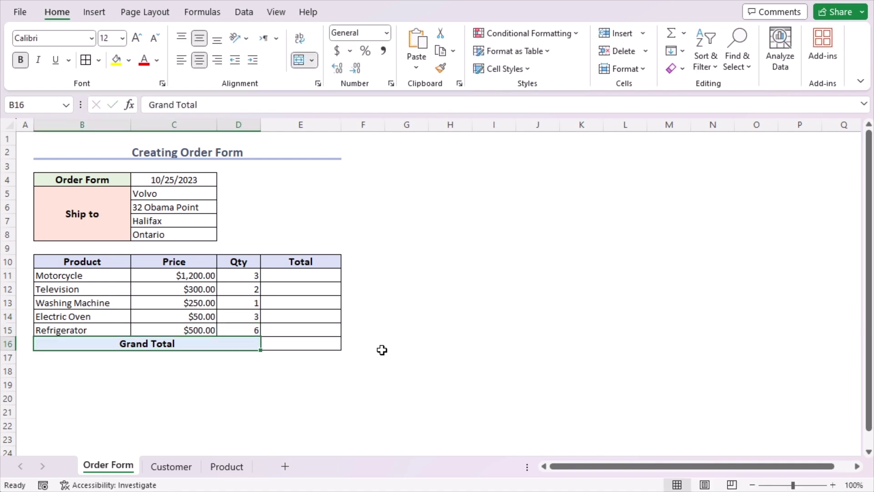
# Step: Calculate the Motorcycle total in E11 with =C11*D11 and fill the formula down to E15
pyautogui.click(319, 277)
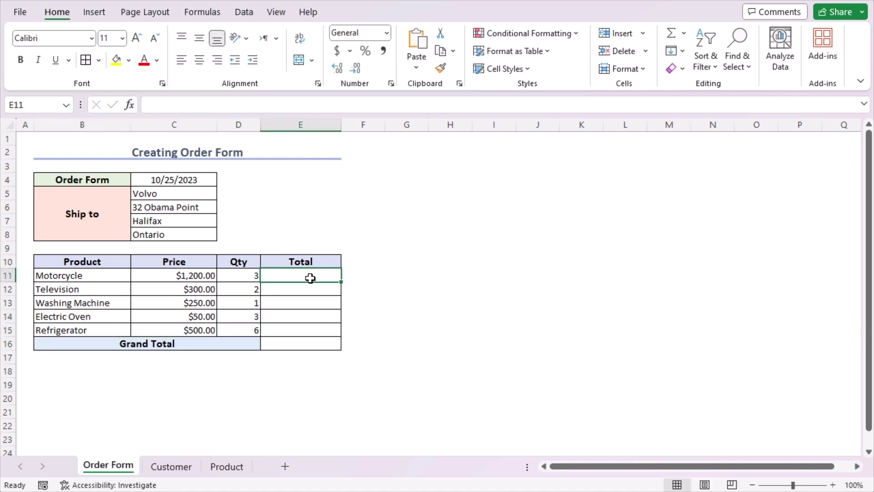
pyautogui.write('=')
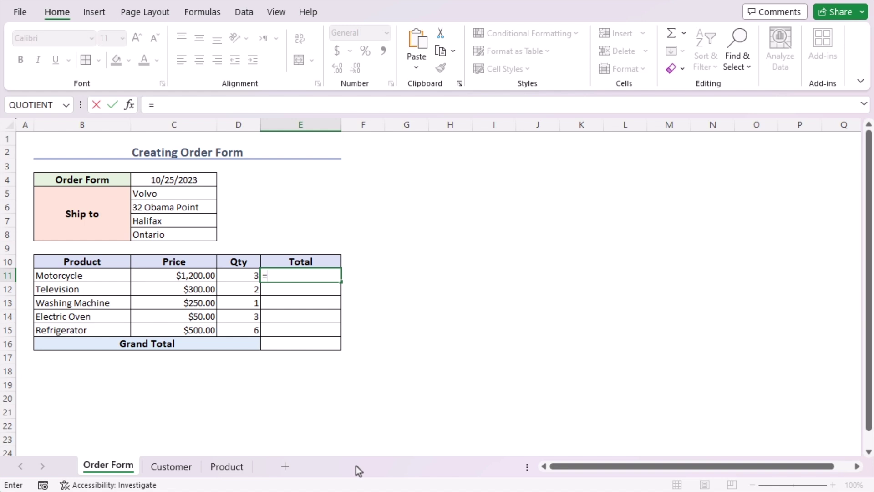
pyautogui.click(202, 277)
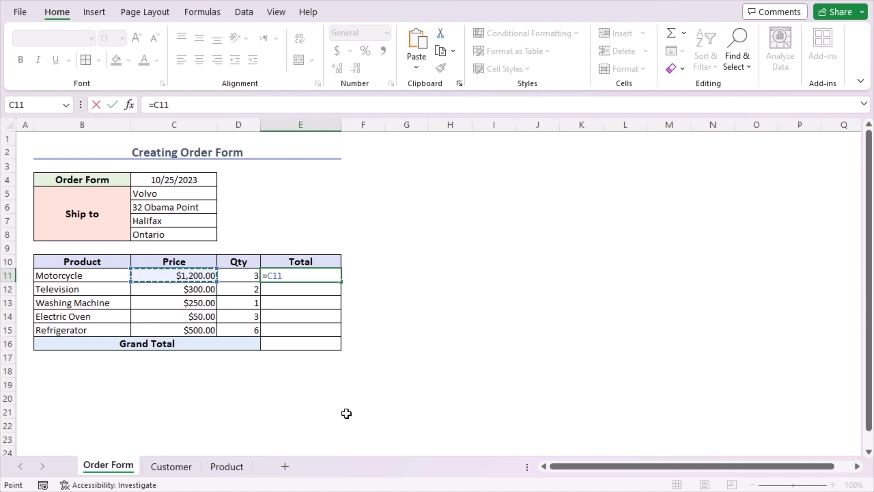
pyautogui.write('*')
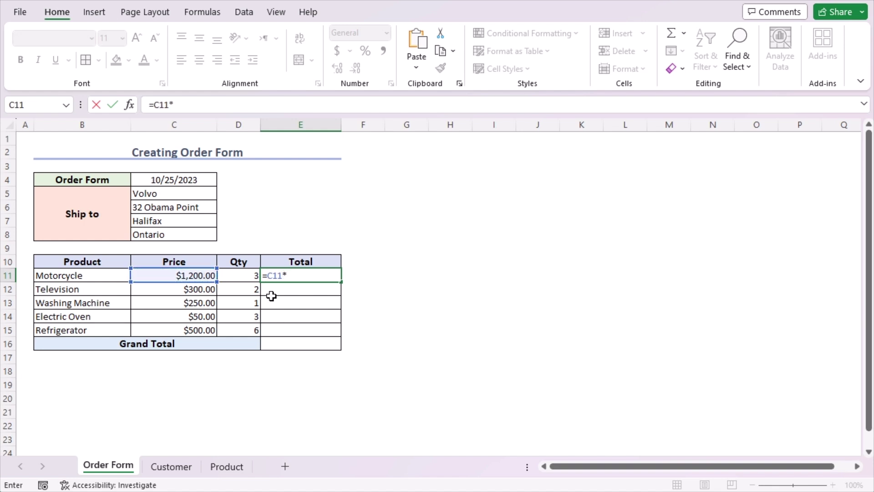
pyautogui.click(238, 275)
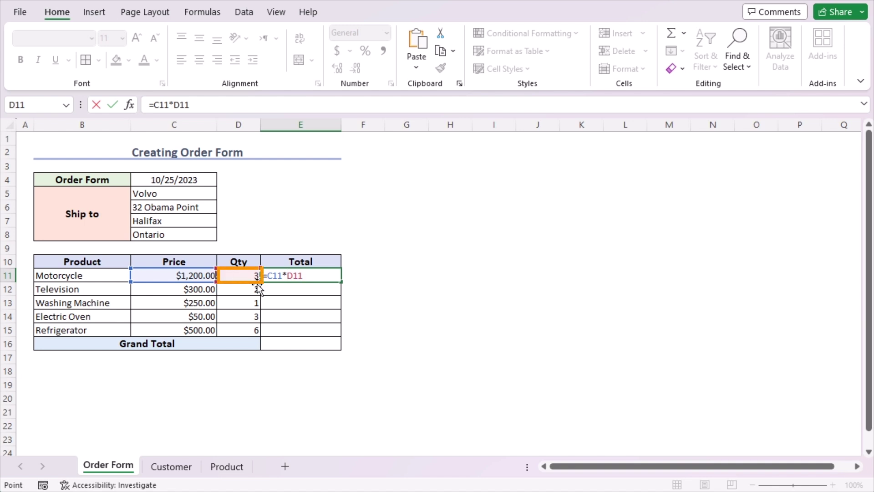
pyautogui.press('Return')
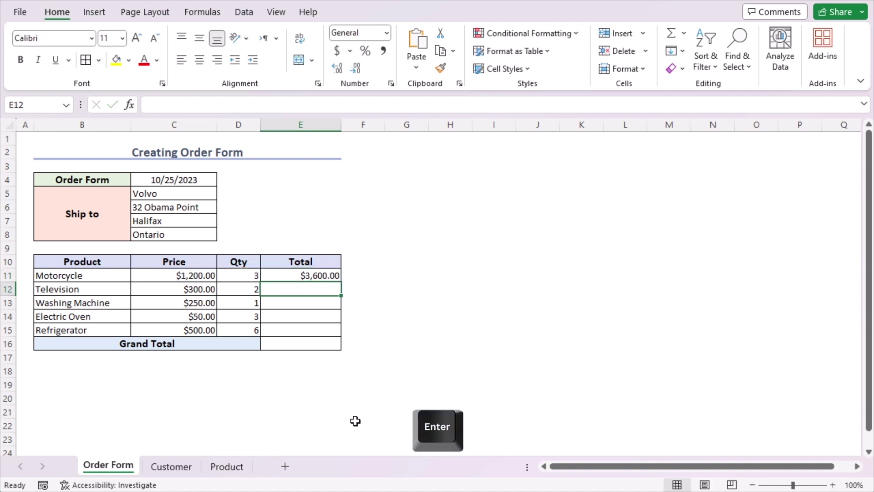
pyautogui.click(332, 275)
pyautogui.moveTo(342, 284); pyautogui.dragTo(341, 333)
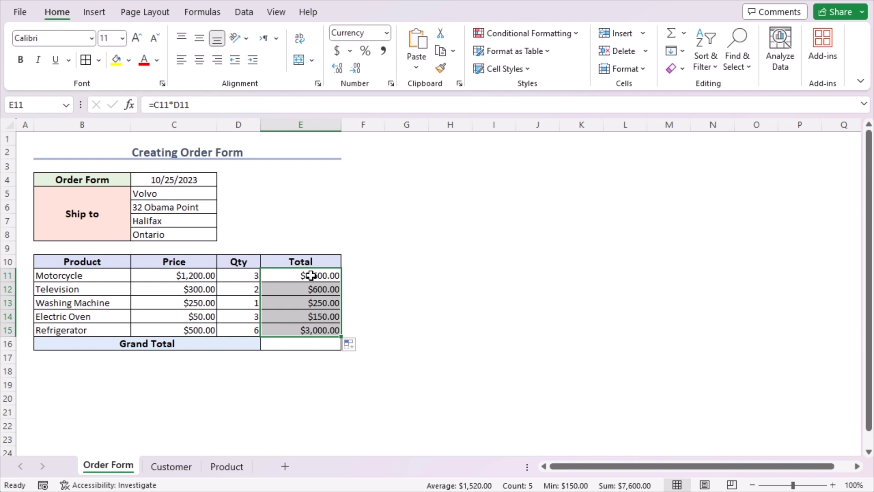
# Step: Calculate the grand total in E16 with a SUM formula over the line totals E11:E15
pyautogui.doubleClick(297, 345)
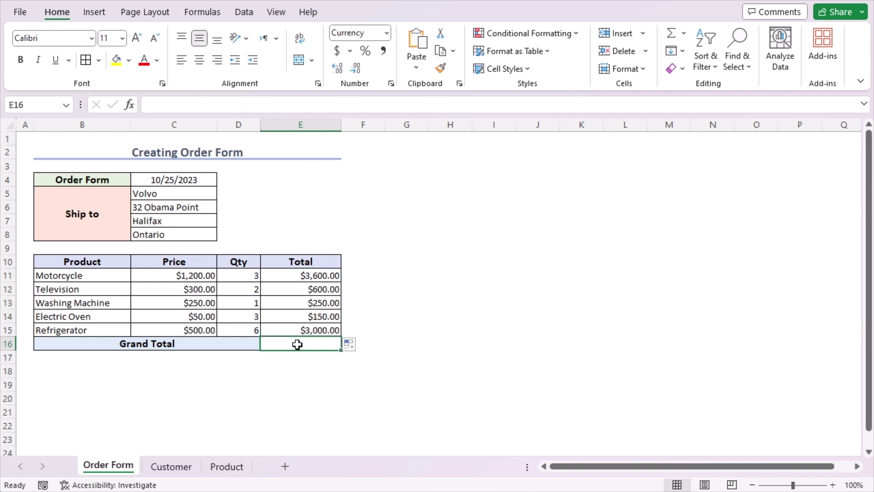
pyautogui.write('=')
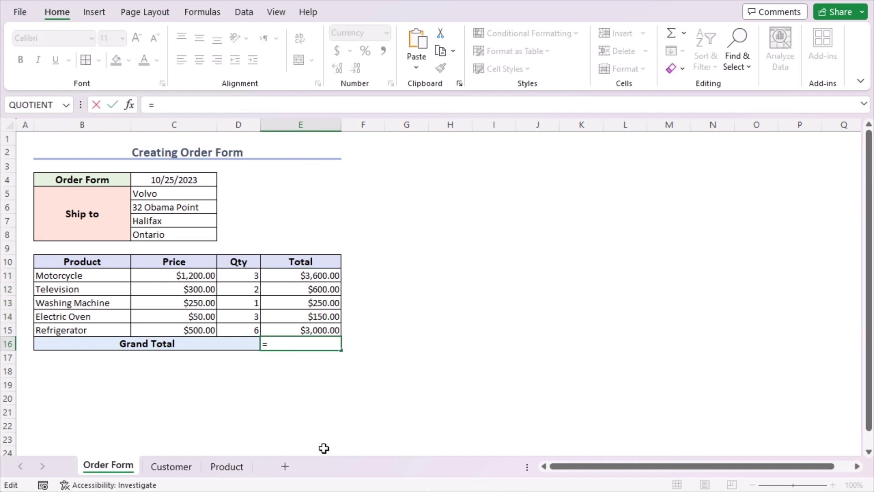
pyautogui.write('SUM')
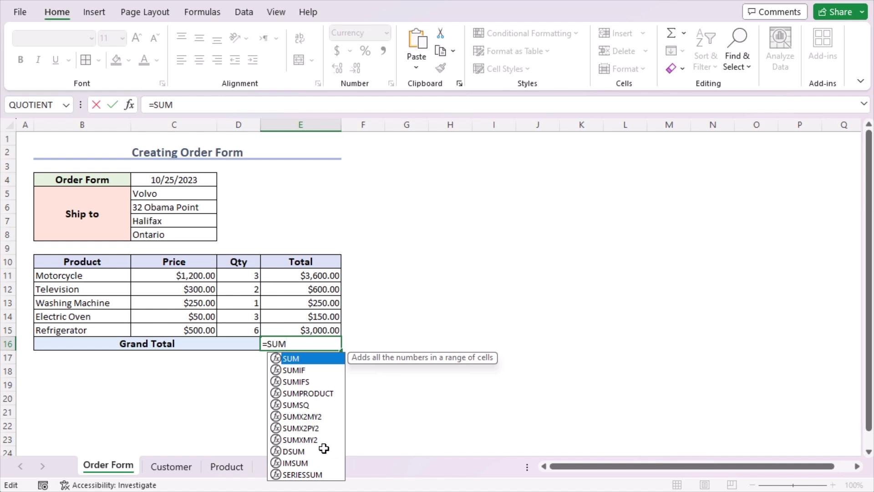
pyautogui.write('(')
pyautogui.click(320, 276)
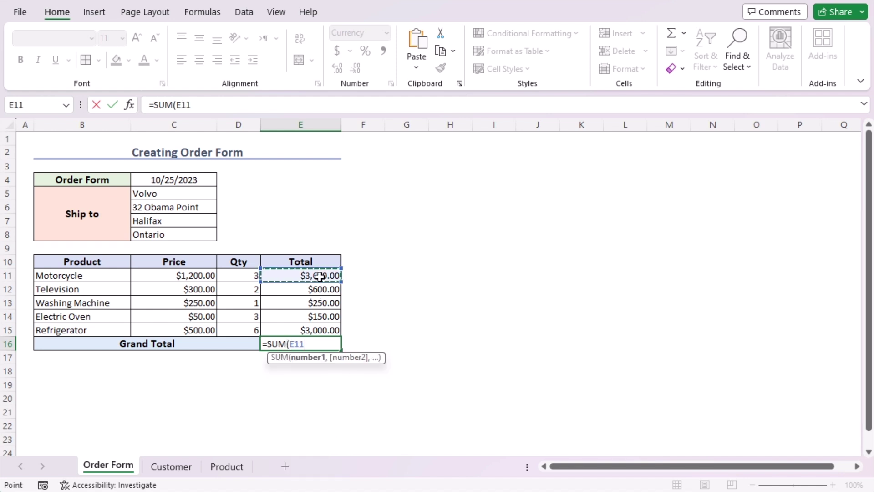
pyautogui.keyDown('shift'); pyautogui.click(307, 328); pyautogui.keyUp('shift')
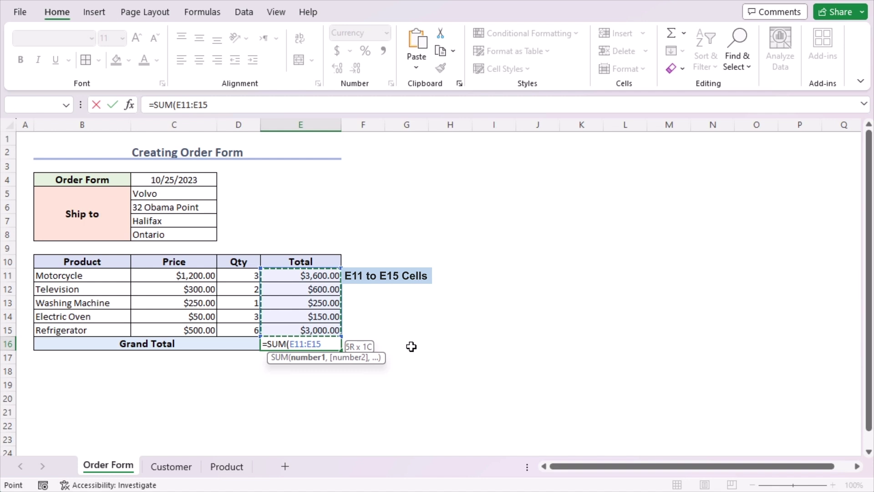
pyautogui.press('Return')
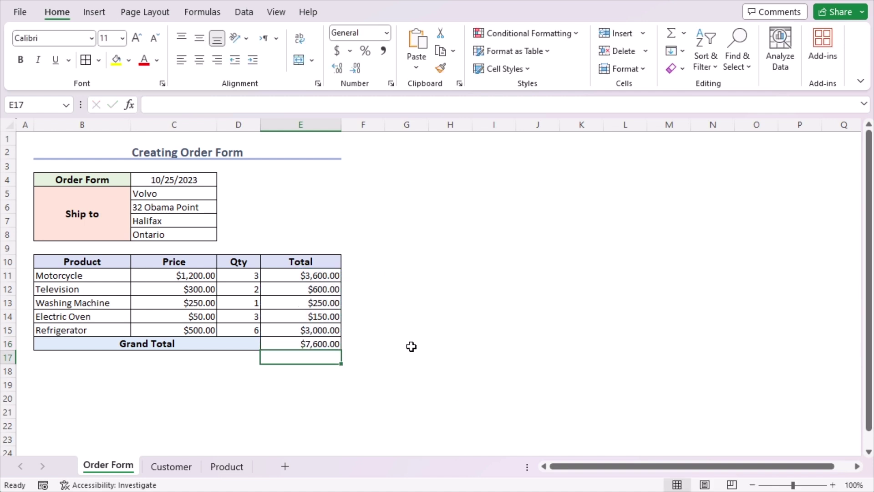
# Step: Choose Thermal Master as the customer in the Ship to drop-down in C5
pyautogui.click(265, 278)
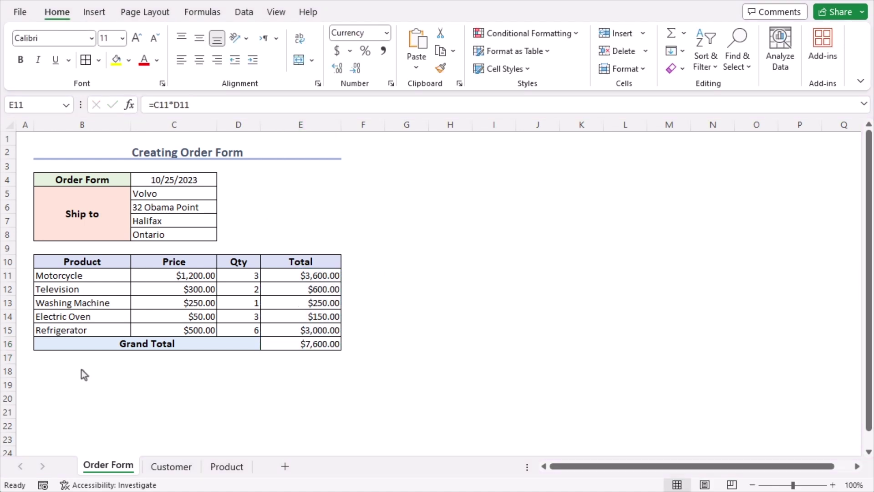
pyautogui.click(172, 196)
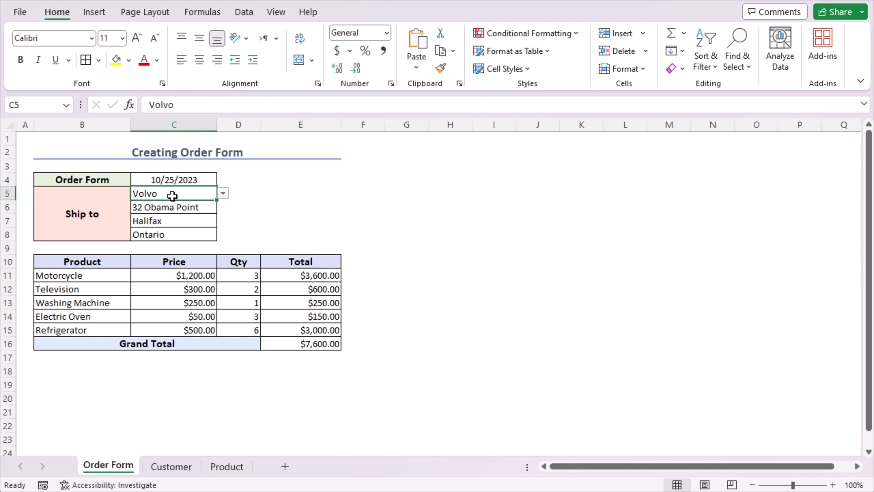
pyautogui.click(222, 195)
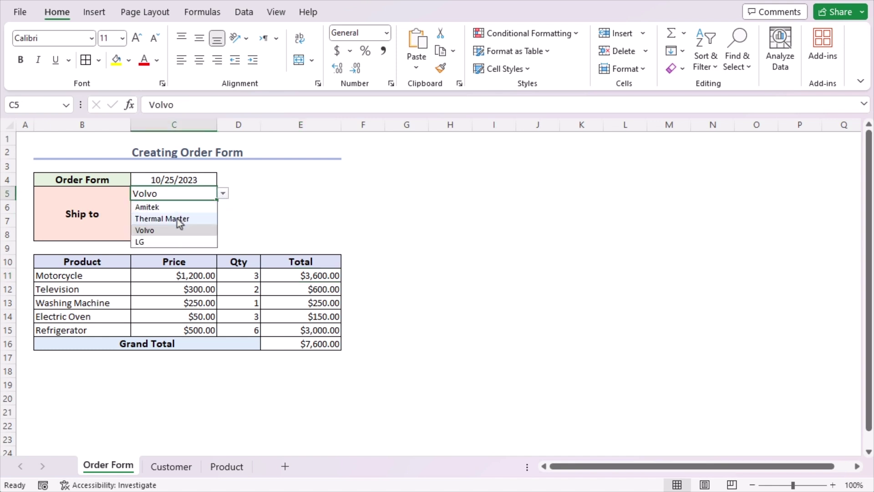
pyautogui.click(178, 220)
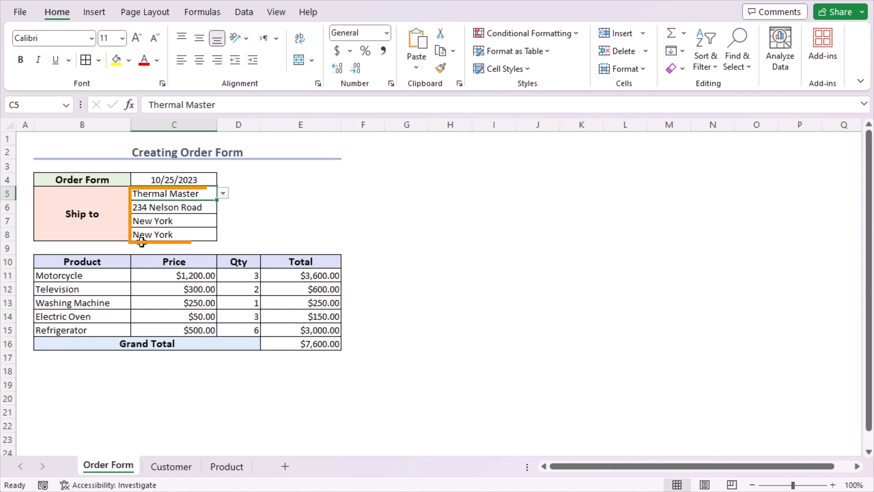
# Step: Clear the products in B11:B15 together with the quantities in D11:D15
pyautogui.click(107, 275)
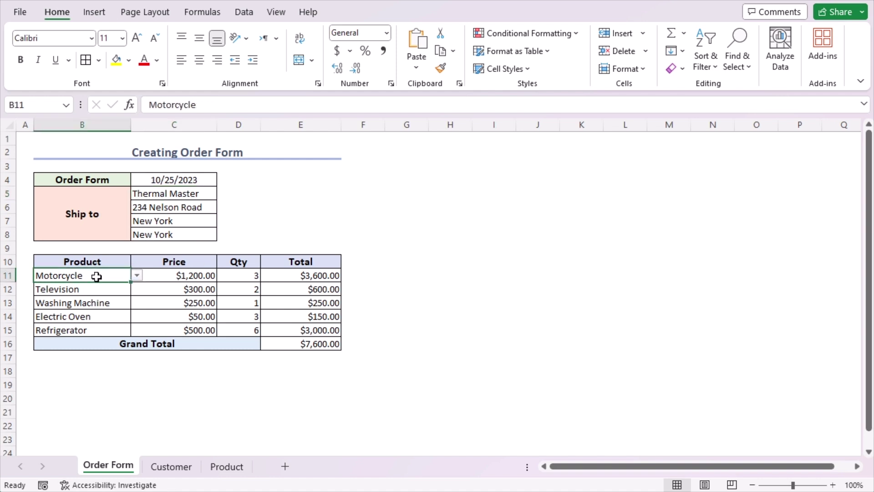
pyautogui.keyDown('shift'); pyautogui.click(92, 331); pyautogui.keyUp('shift')
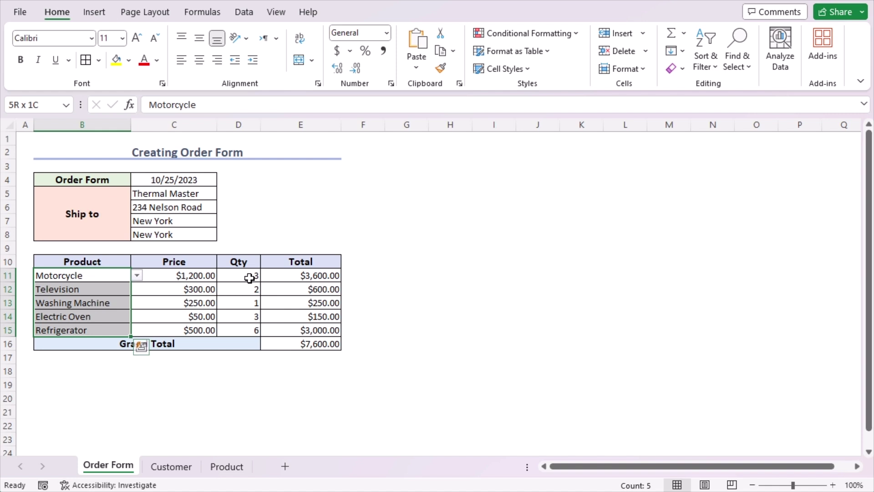
pyautogui.keyDown('ctrl'); pyautogui.moveTo(248, 275); pyautogui.dragTo(248, 329); pyautogui.keyUp('ctrl')
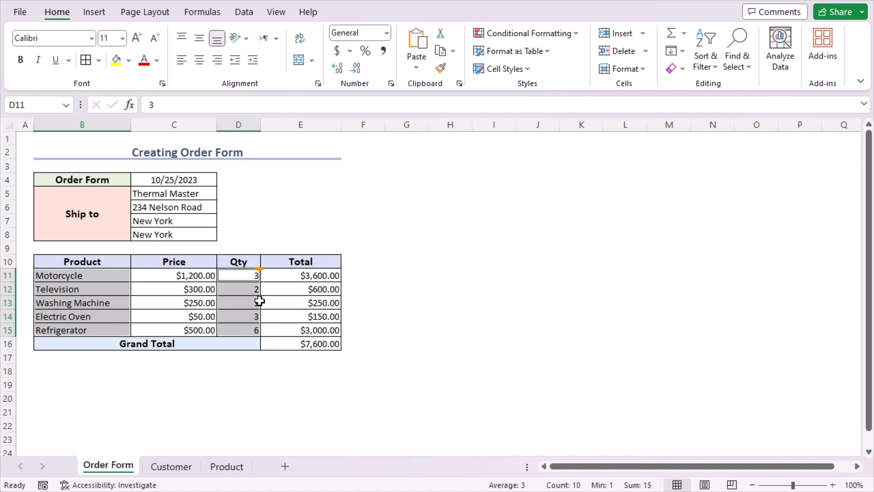
pyautogui.press('Delete')
# Step: Choose Washing Machine in B11 and Electric Oven in B12 from the product drop-downs
pyautogui.click(88, 277)
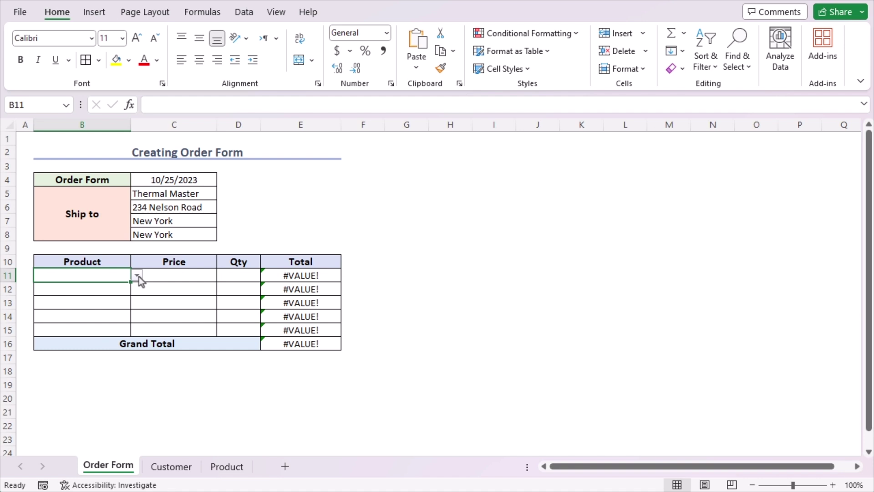
pyautogui.click(137, 276)
pyautogui.click(102, 312)
pyautogui.click(102, 292)
pyautogui.click(136, 290)
pyautogui.click(82, 337)
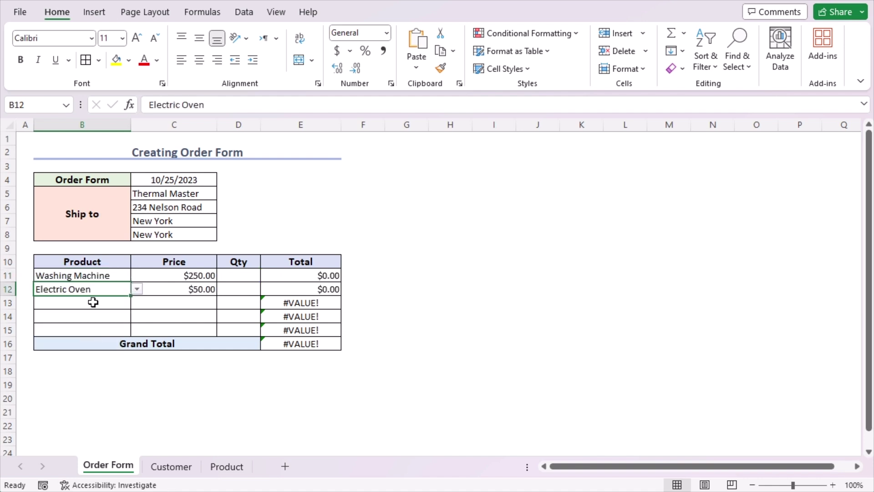
# Step: Choose Motorcycle in B13 and B14 and Washing Machine in B15 from the product drop-downs
pyautogui.click(92, 303)
pyautogui.click(137, 302)
pyautogui.click(102, 327)
pyautogui.click(118, 318)
pyautogui.click(137, 316)
pyautogui.click(68, 342)
pyautogui.click(93, 327)
pyautogui.click(136, 330)
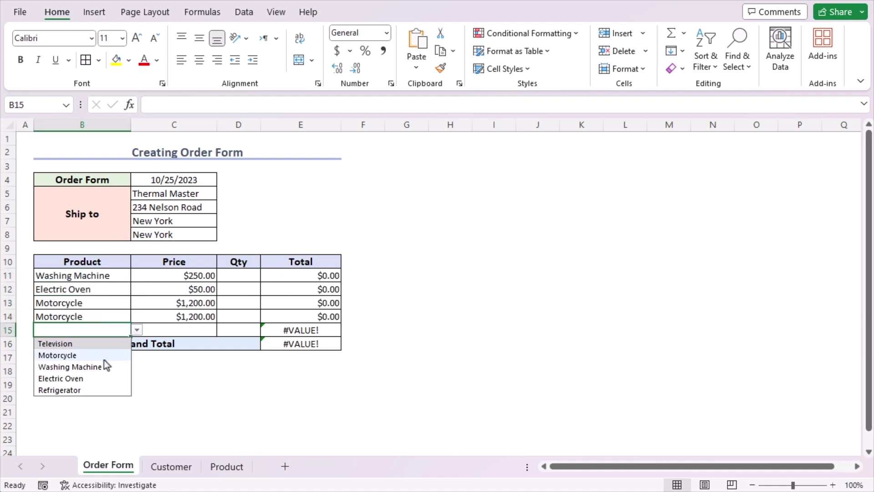
pyautogui.click(103, 364)
# Step: Enter the quantities 3, 2, 4, 1 and 5 in cells D11 to D15
pyautogui.click(239, 276)
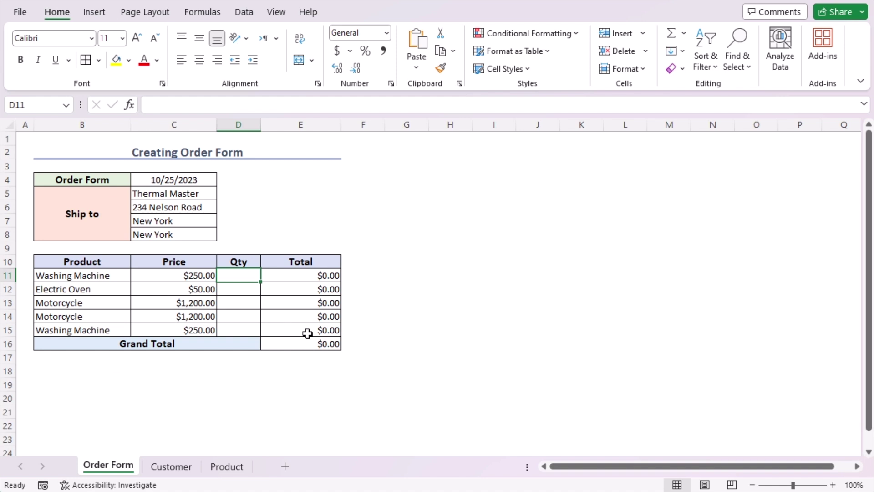
pyautogui.write('3')
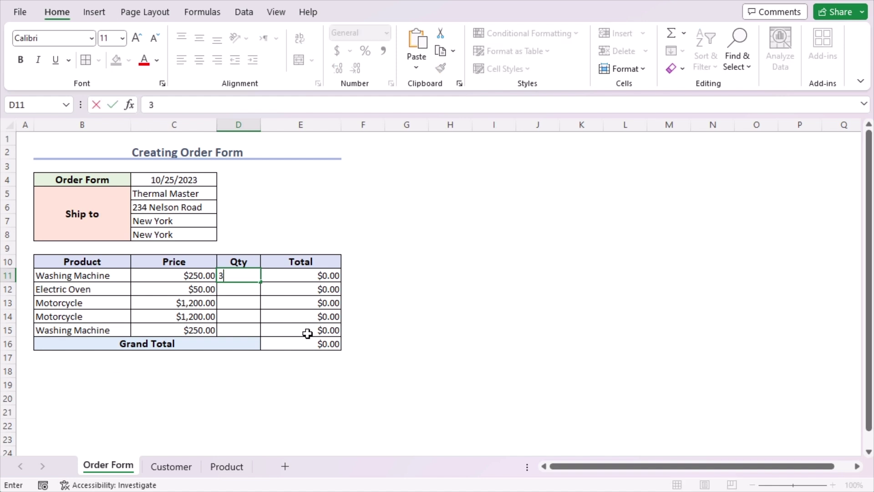
pyautogui.press('Return')
pyautogui.write('2')
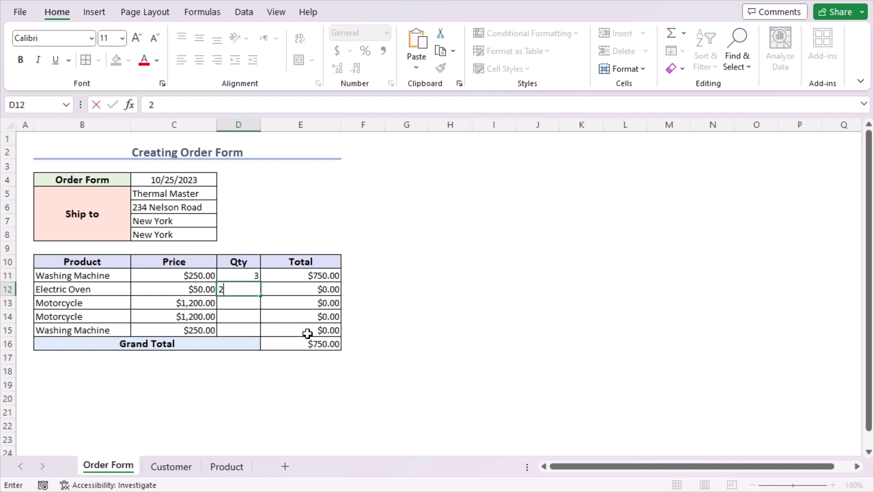
pyautogui.press('Return')
pyautogui.write('4')
pyautogui.press('Return')
pyautogui.write('1')
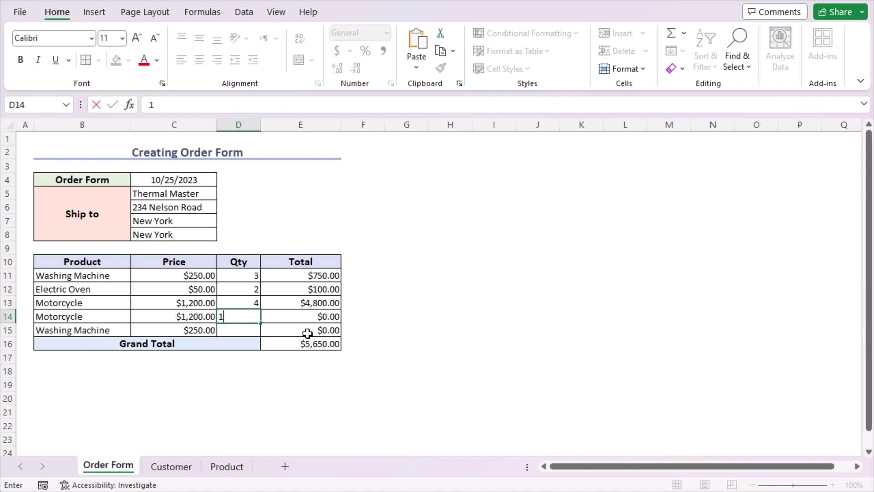
pyautogui.press('Return')
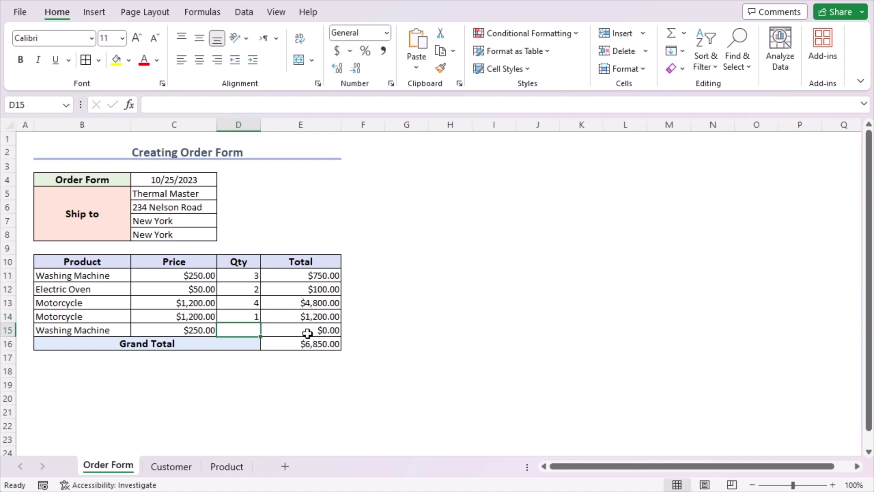
pyautogui.write('5')
pyautogui.press('Return')
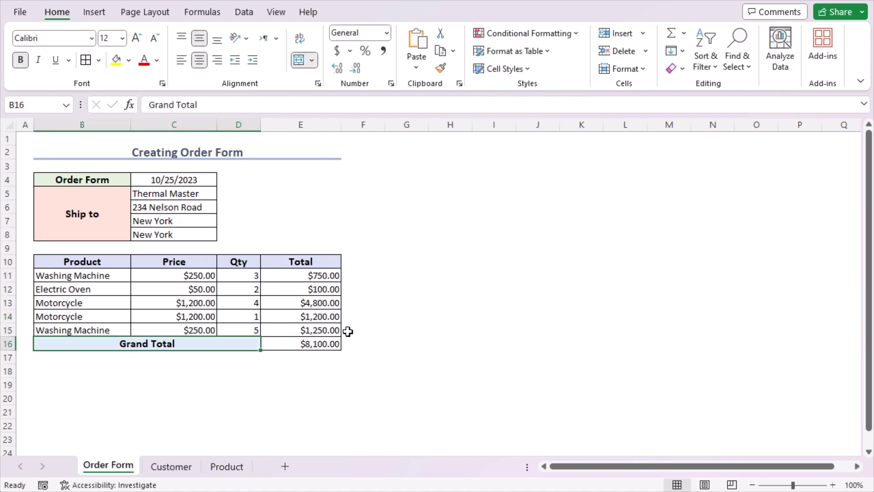